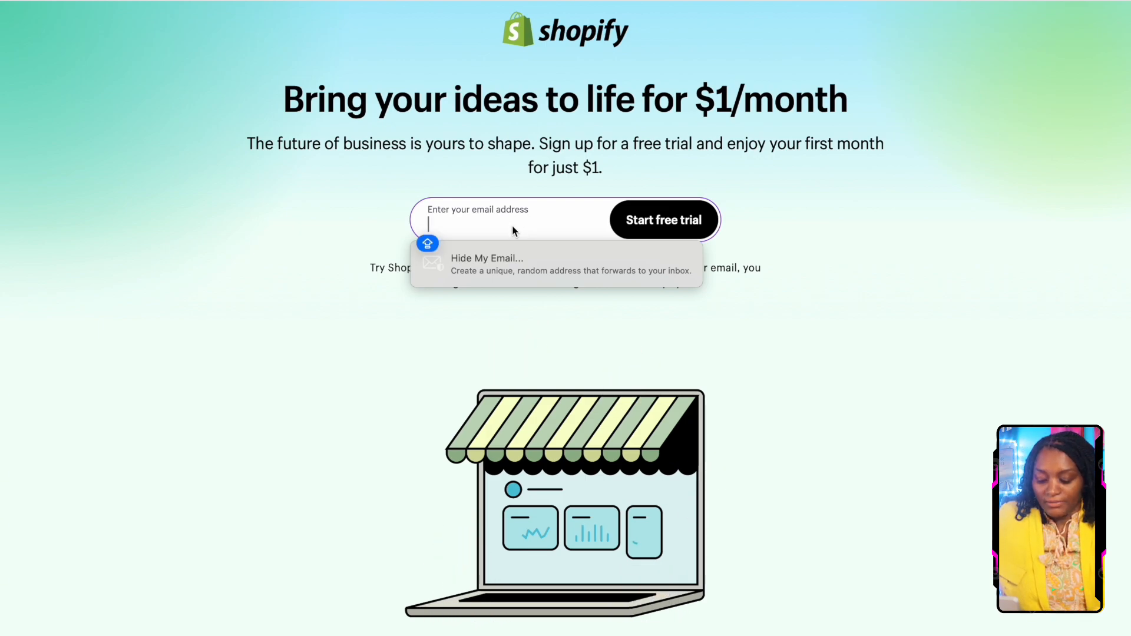
Start the free trial with the owner's email address, skip all the onboarding questions and accept United States as the business location.
key(super+v)
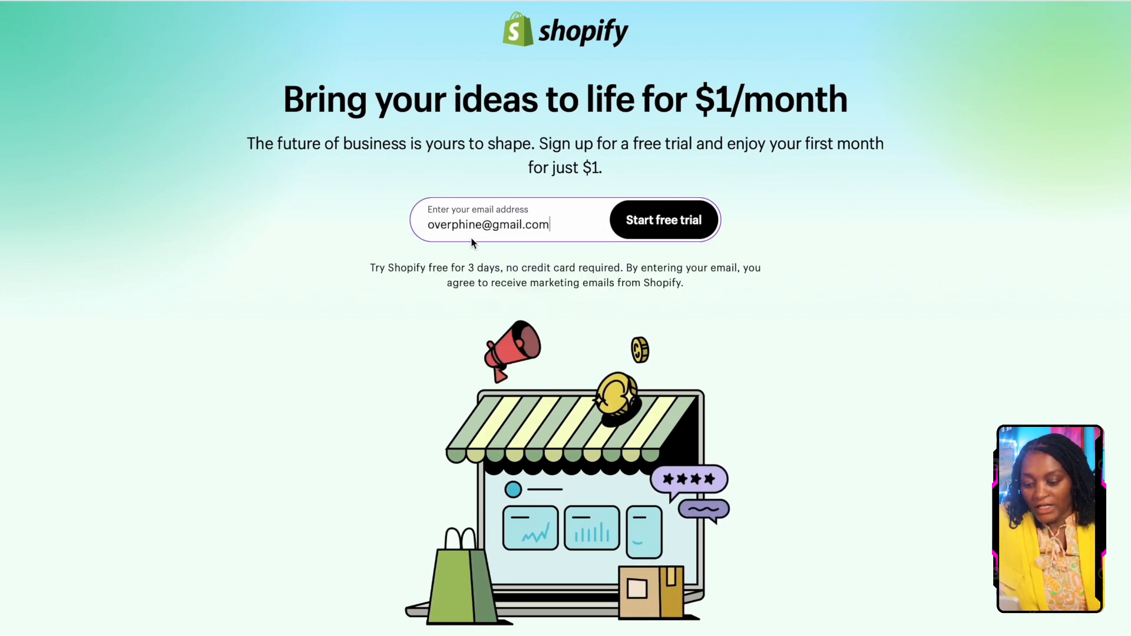
click(665, 218)
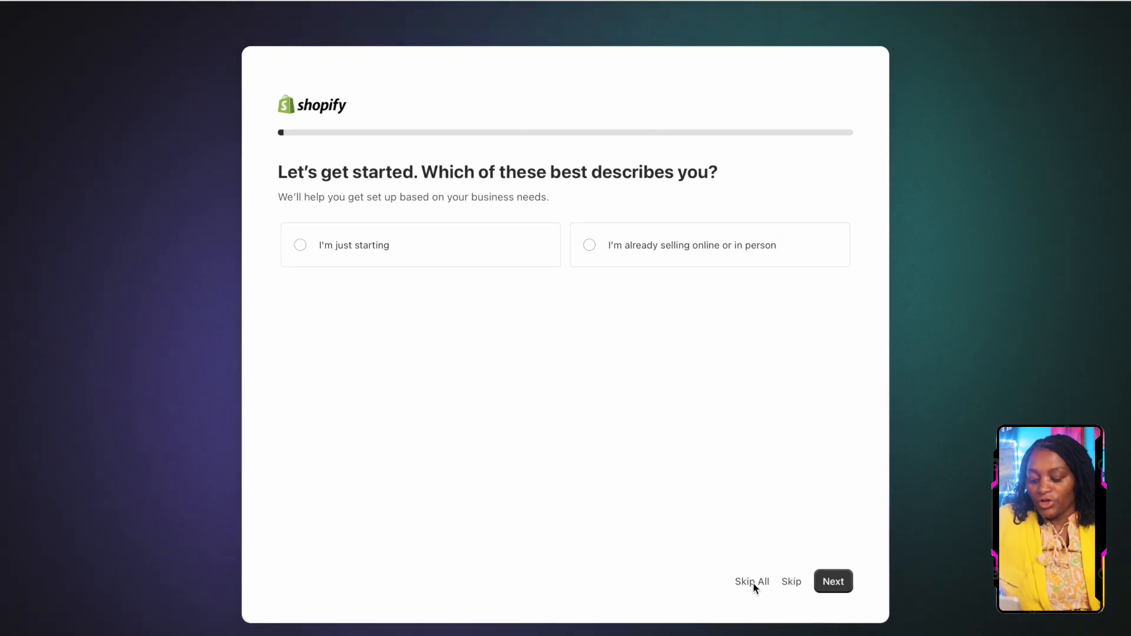
click(761, 581)
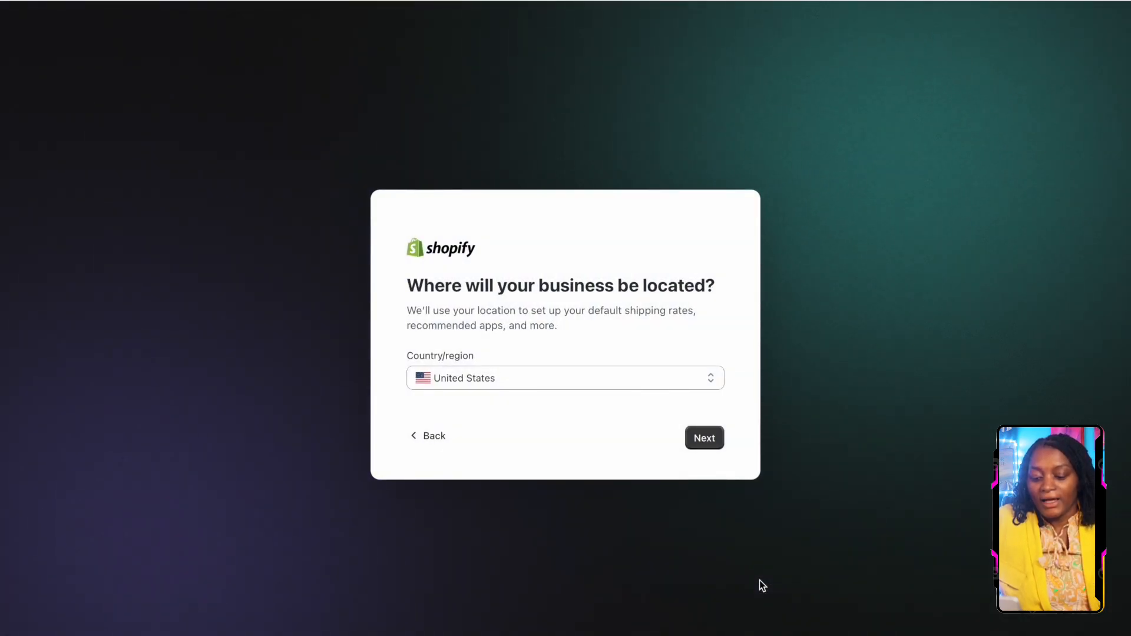
click(705, 438)
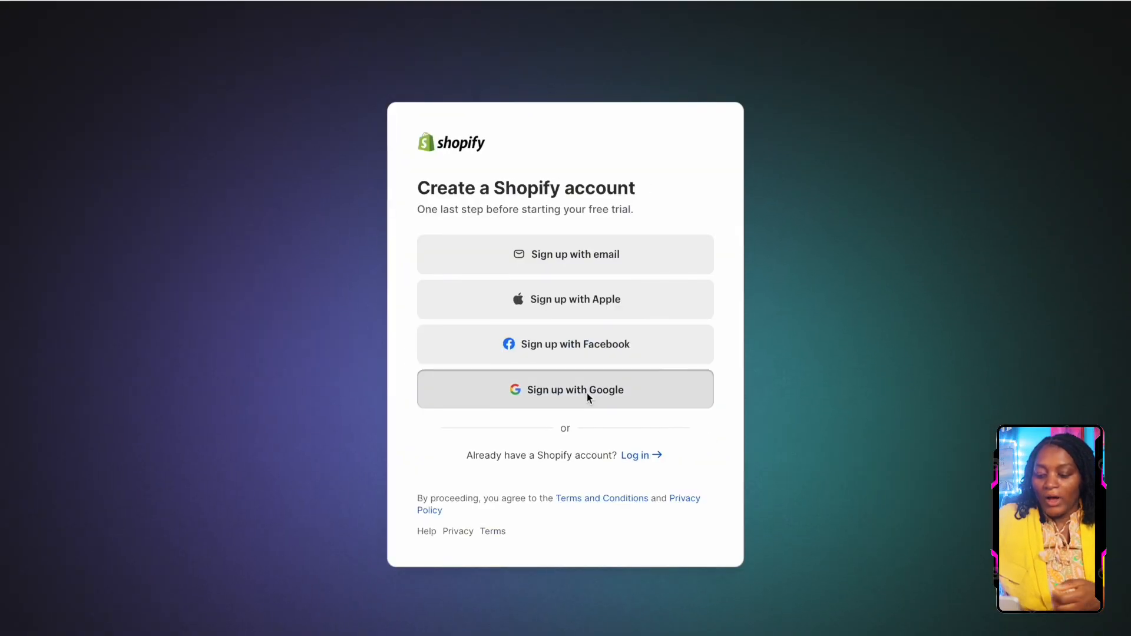
Sign up for the Shopify account with Google, using the existing Google account.
click(587, 394)
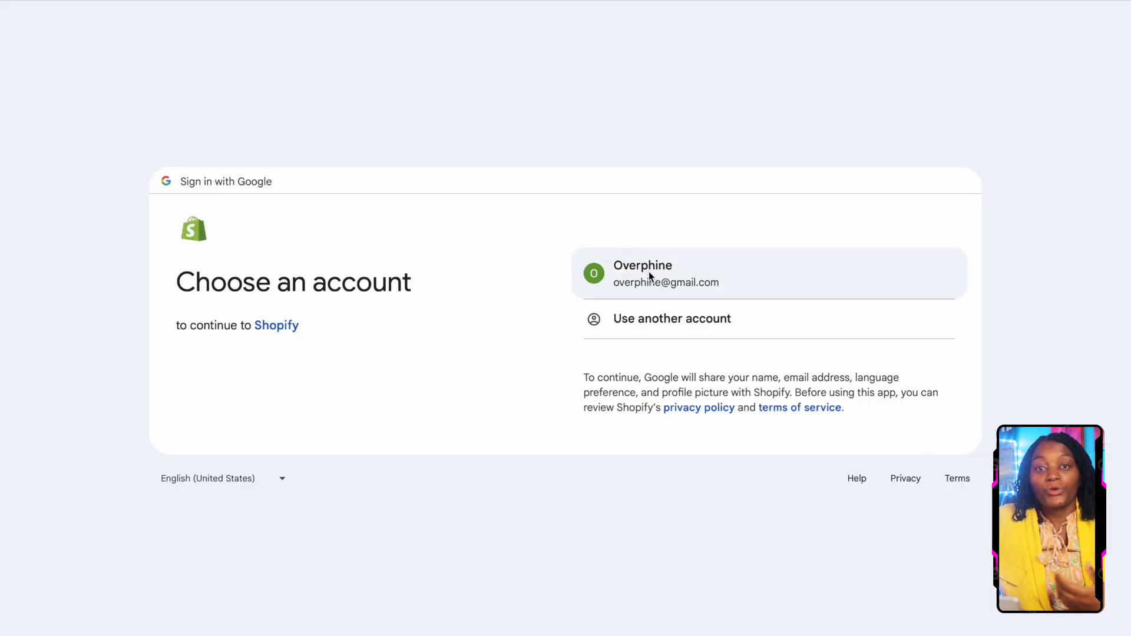
click(650, 273)
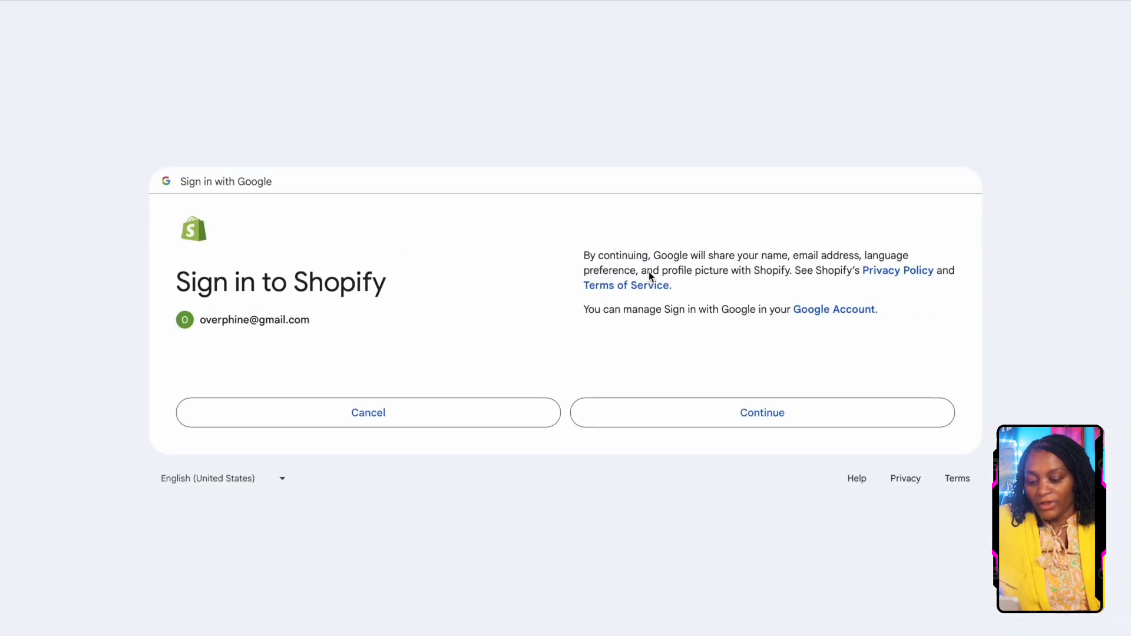
click(760, 423)
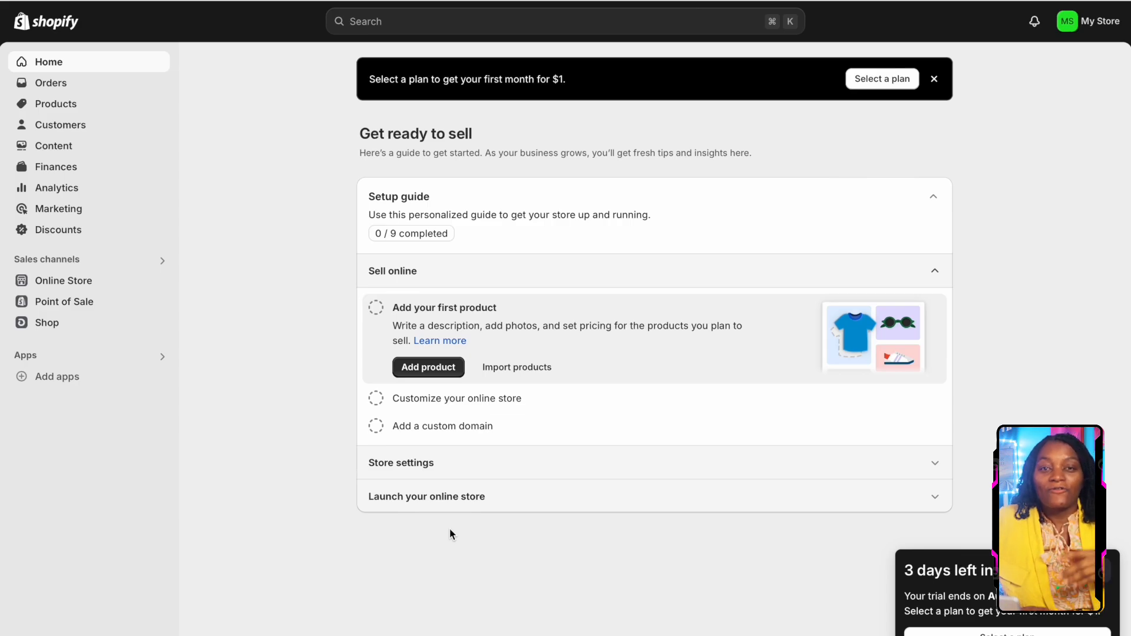
Open the online store's themes and browse all available themes in the Shopify theme store.
click(63, 280)
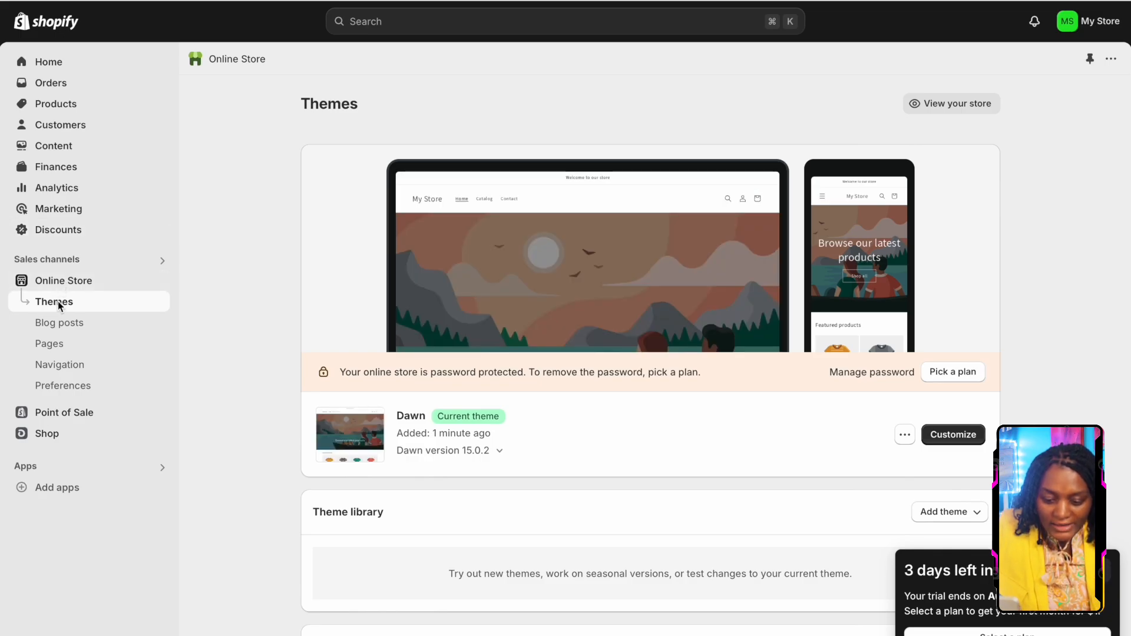
scroll(623, 311, down, 10)
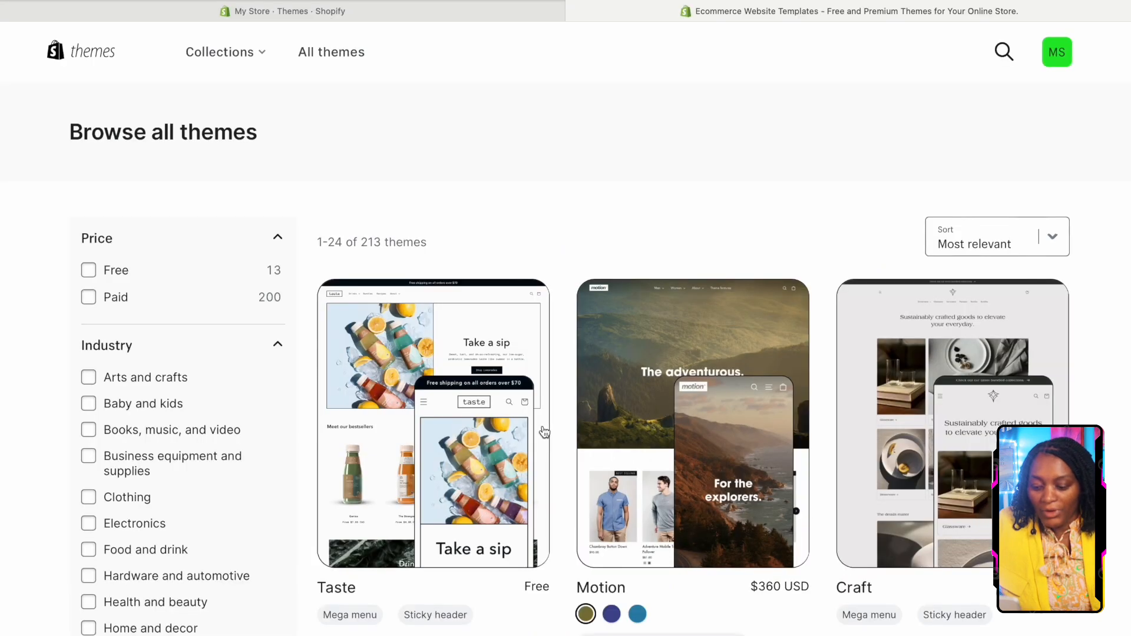
scroll(543, 432, down, 12)
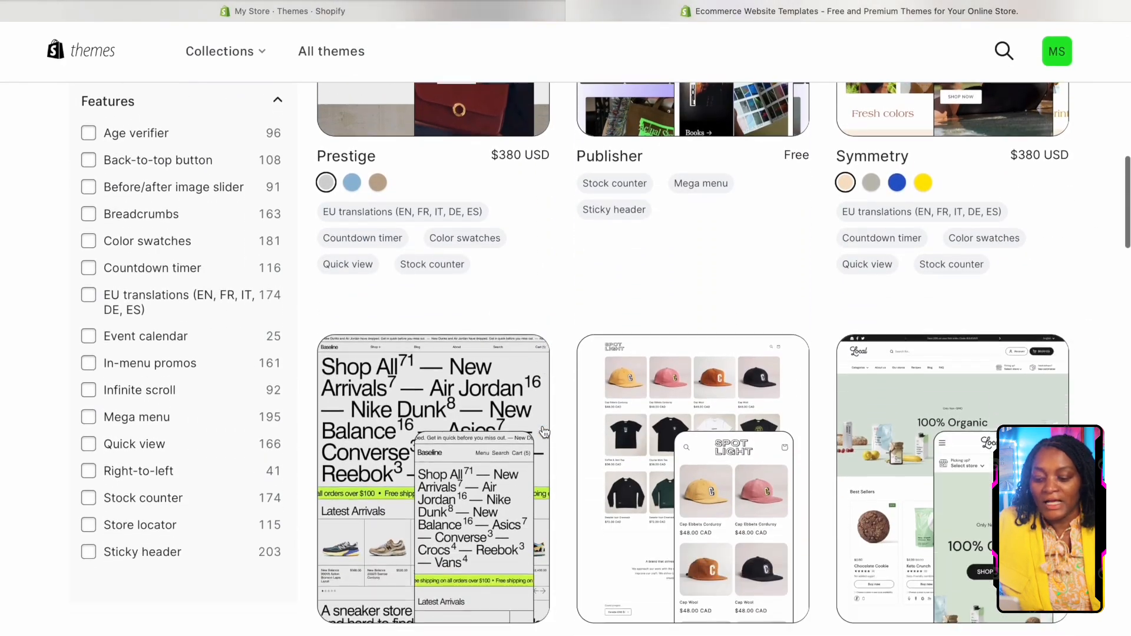
scroll(543, 431, down, 5)
scroll(542, 427, up, 2)
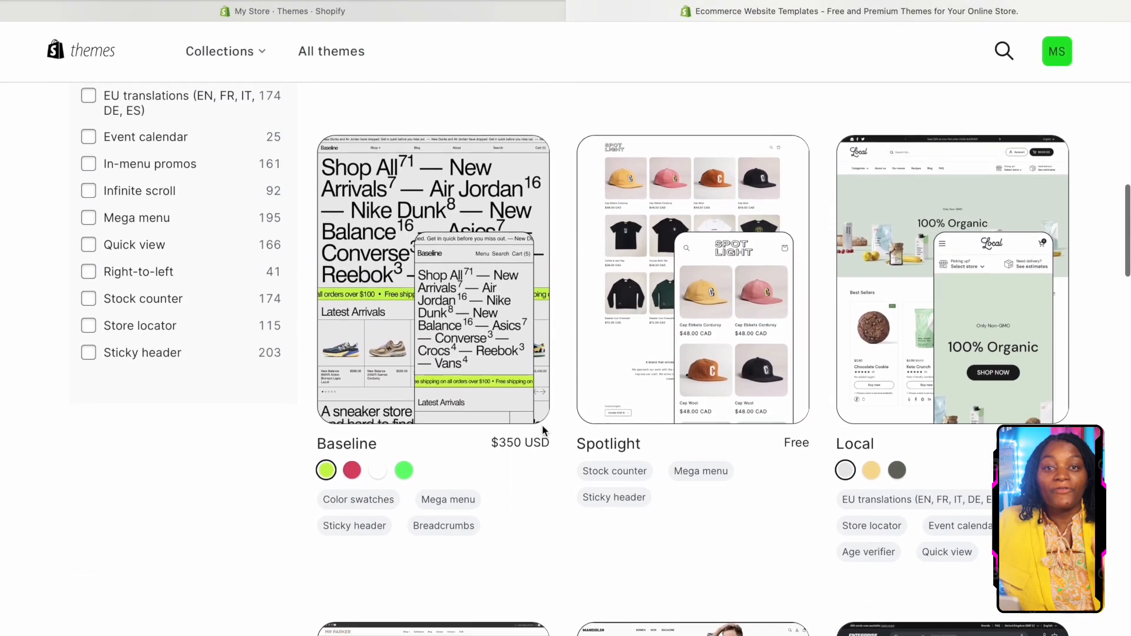
scroll(542, 425, up, 1)
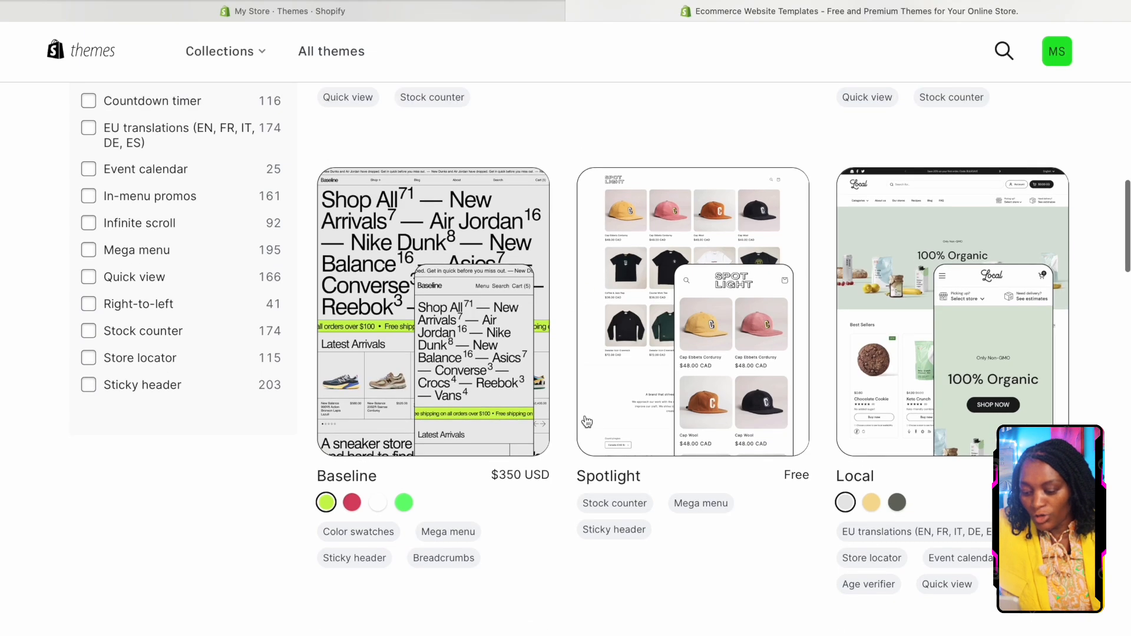
scroll(585, 418, down, 10)
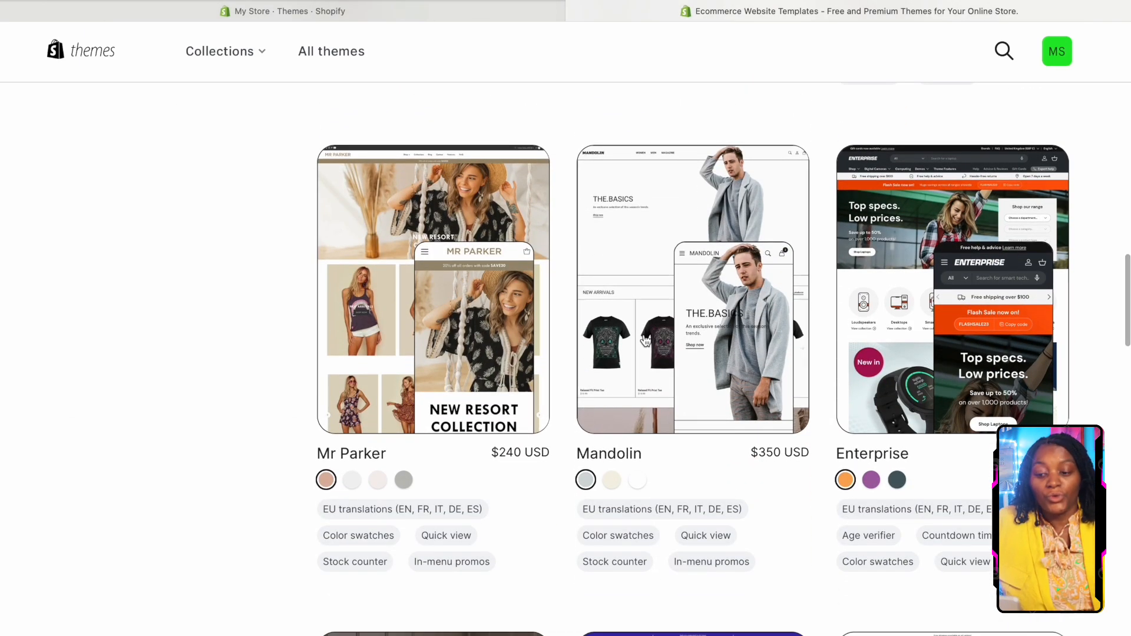
scroll(645, 341, up, 10)
scroll(645, 340, up, 10)
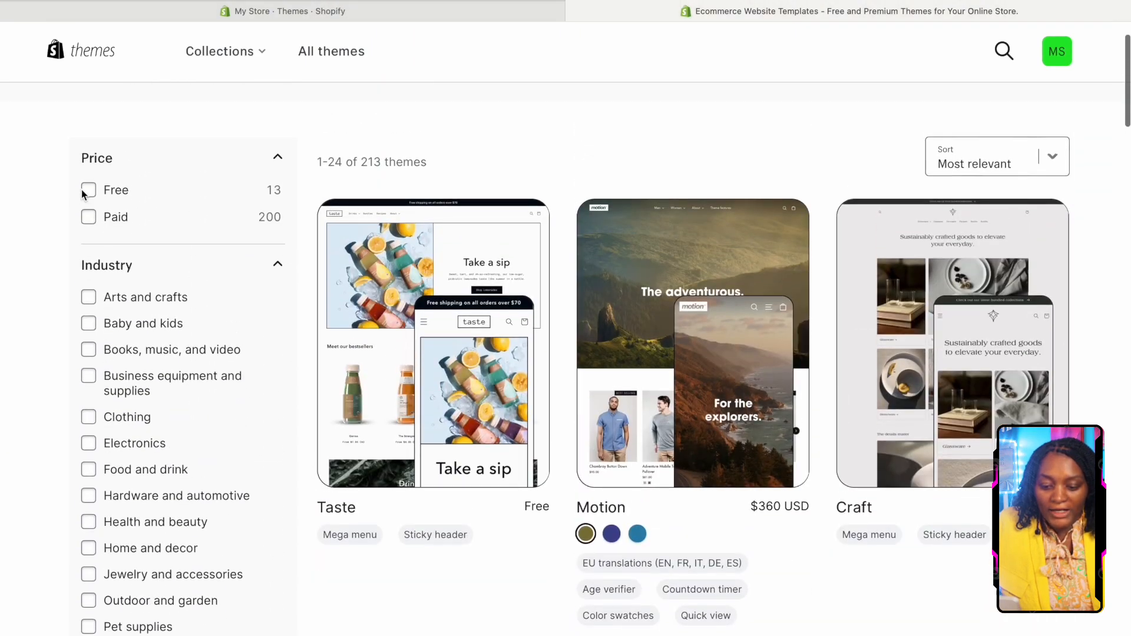
Filter the theme catalog to free themes and look through them.
click(88, 191)
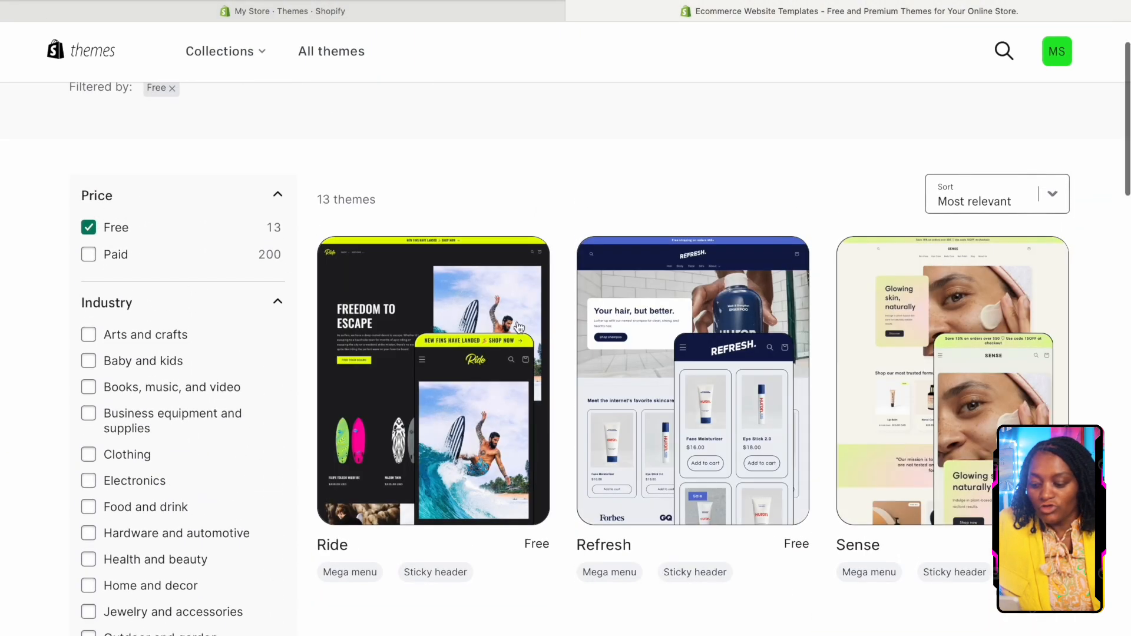
scroll(596, 308, down, 10)
scroll(186, 139, up, 8)
Switch the price filter to Paid to look through the paid themes, and return it to Free.
click(89, 145)
click(91, 122)
scroll(385, 389, down, 5)
scroll(312, 290, up, 3)
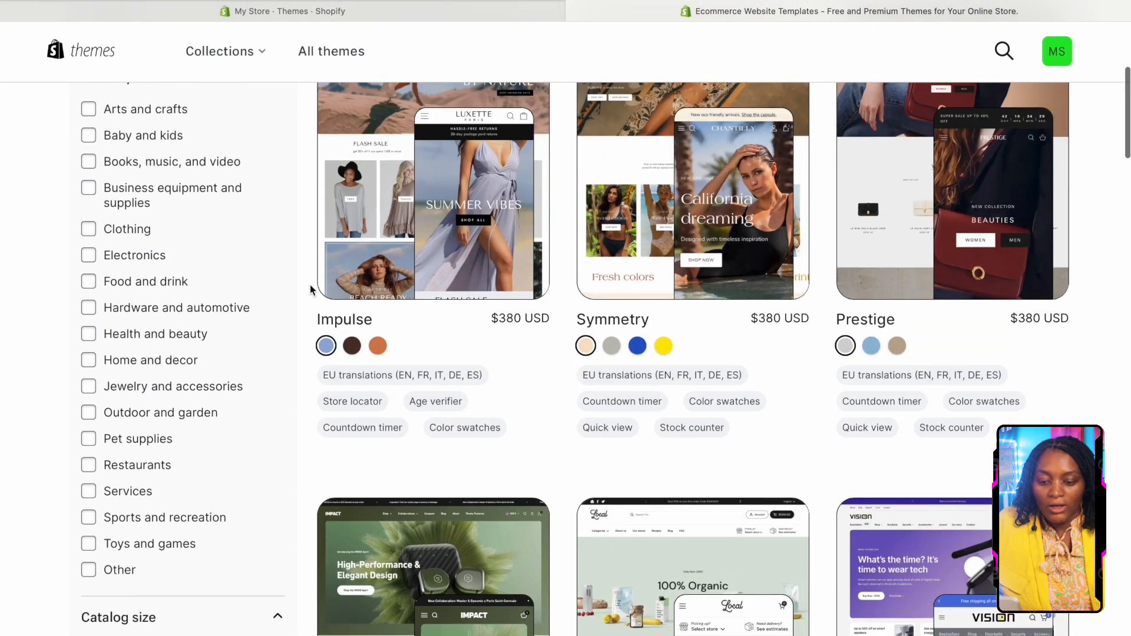
scroll(94, 147, up, 4)
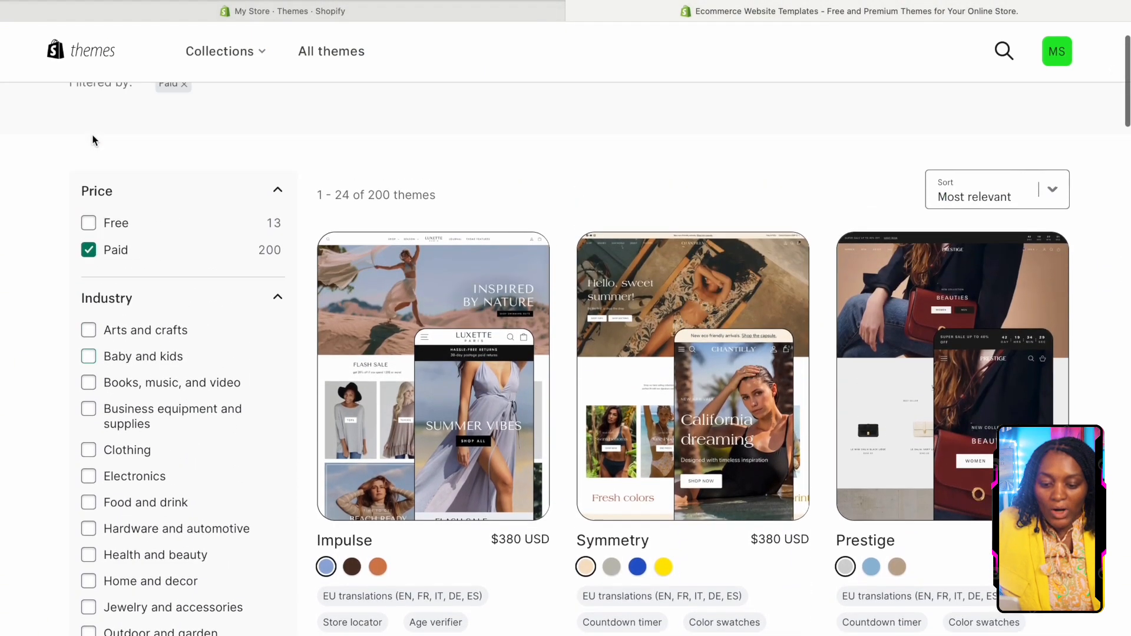
click(89, 224)
click(89, 251)
Review the details of the free Dawn theme and add it to the store as a trial.
scroll(353, 354, down, 7)
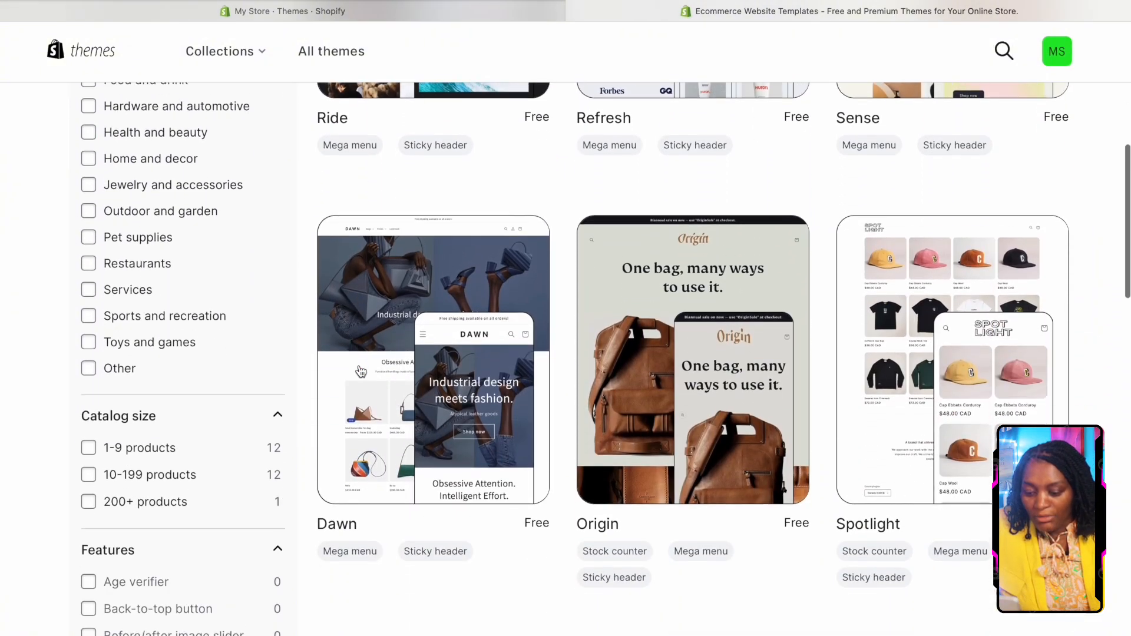
click(458, 410)
scroll(726, 227, down, 5)
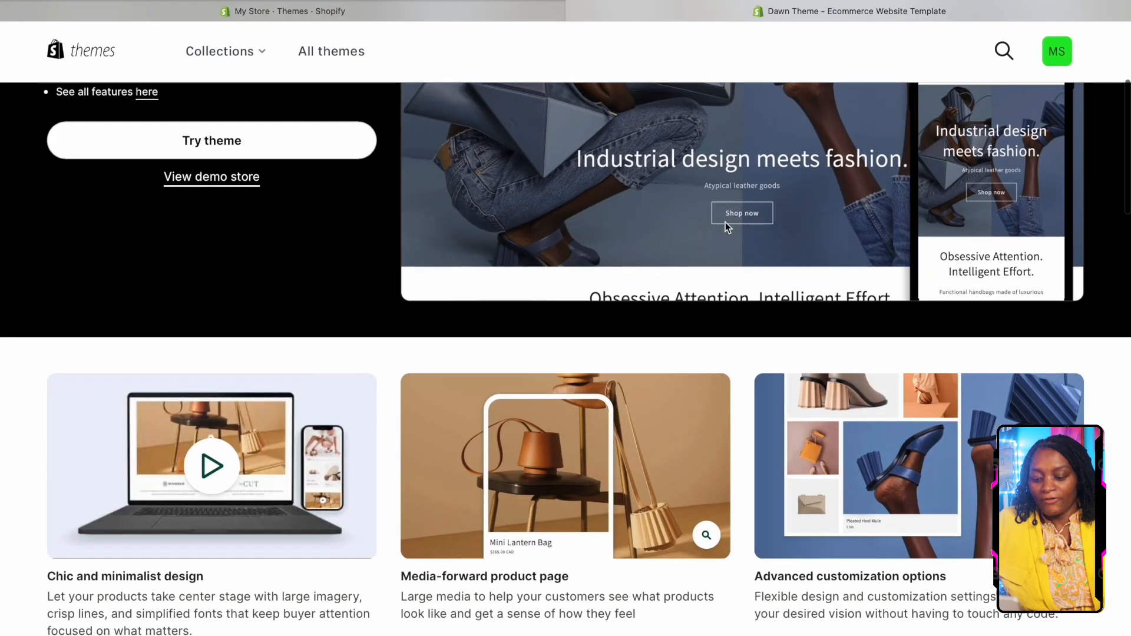
scroll(726, 224, up, 3)
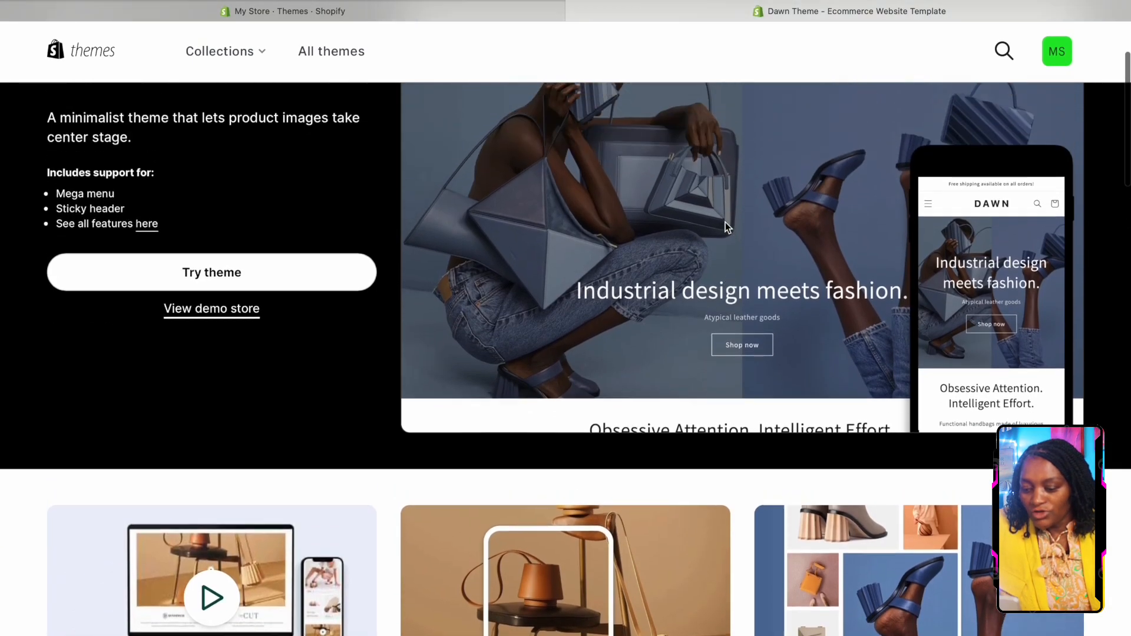
click(212, 288)
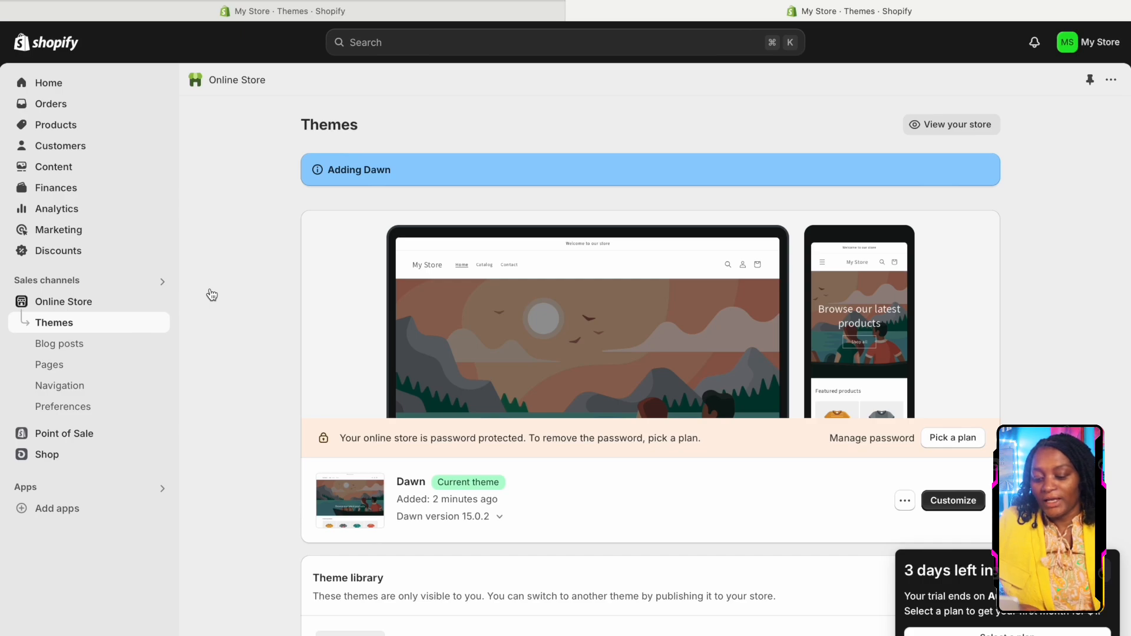
Customize the current Dawn theme by uploading Beauty and Style YouTube Banner.png as the email signup banner's background image, and save.
scroll(212, 294, down, 3)
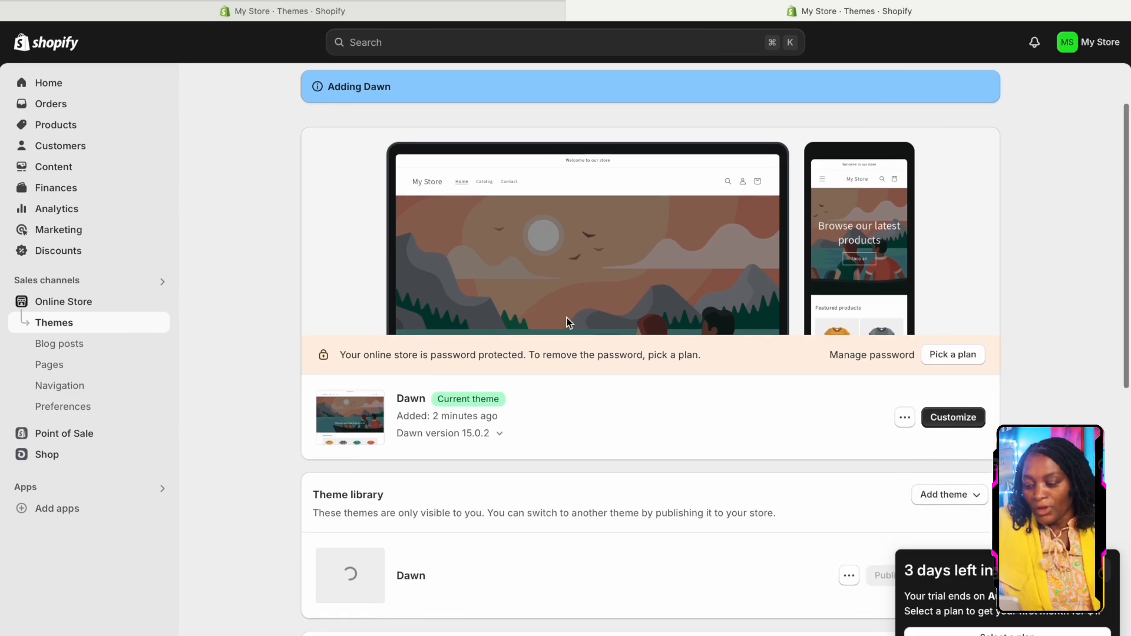
click(950, 418)
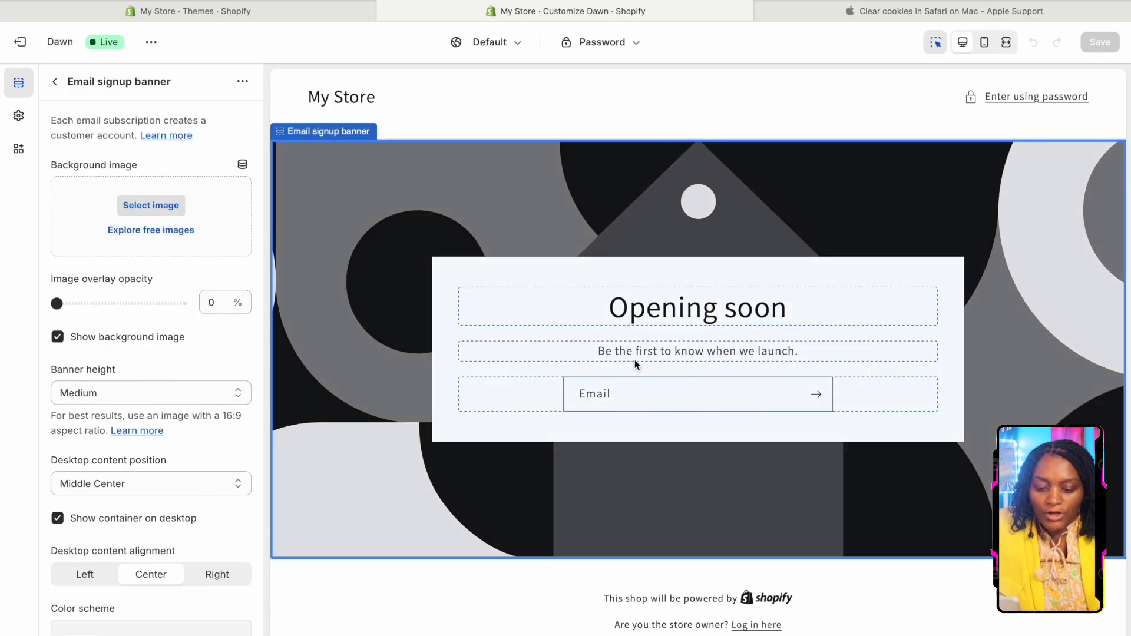
click(165, 211)
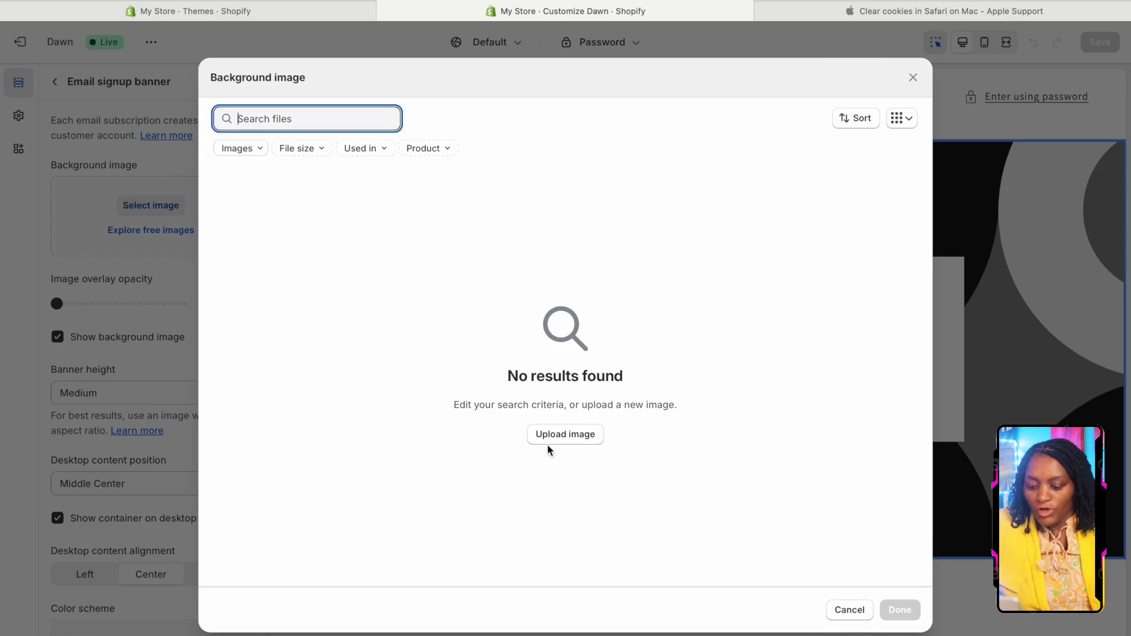
click(565, 435)
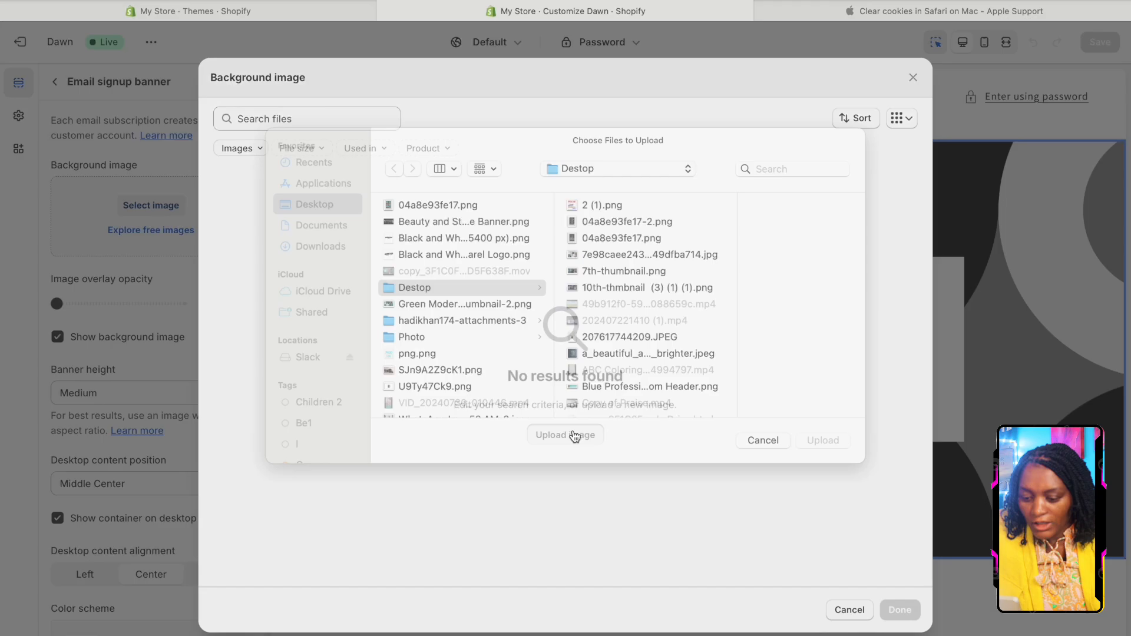
click(415, 263)
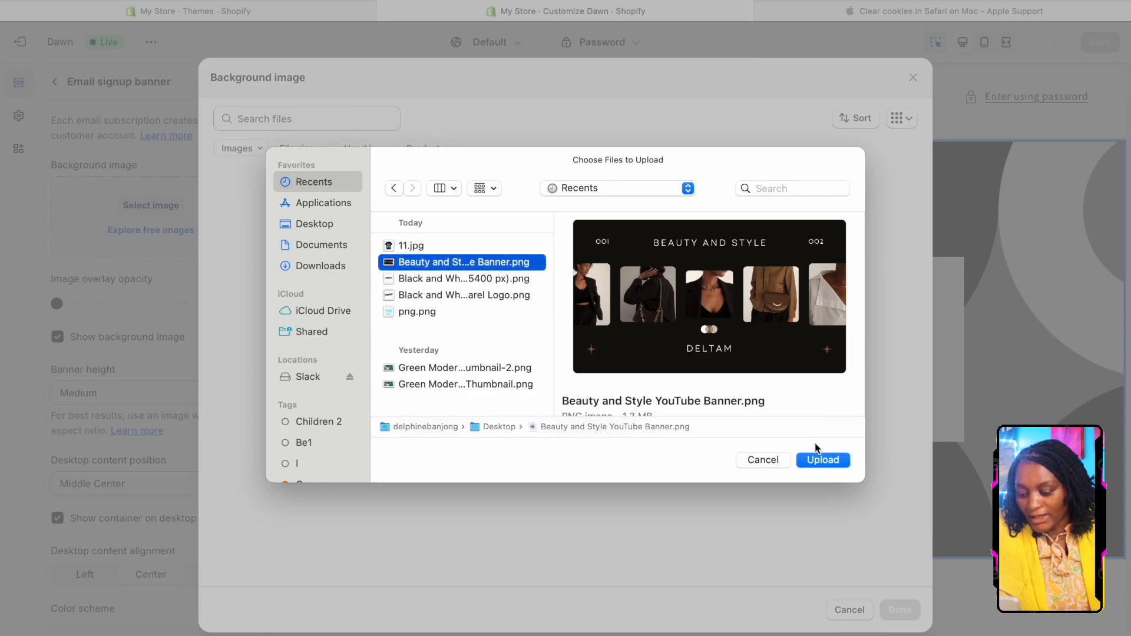
click(822, 461)
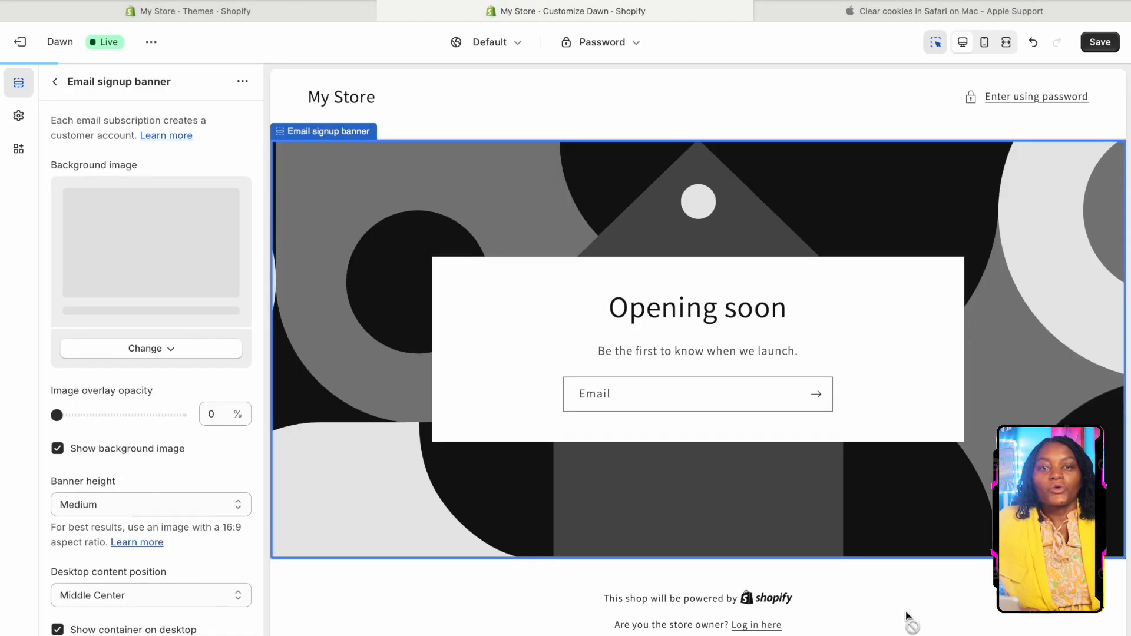
click(904, 610)
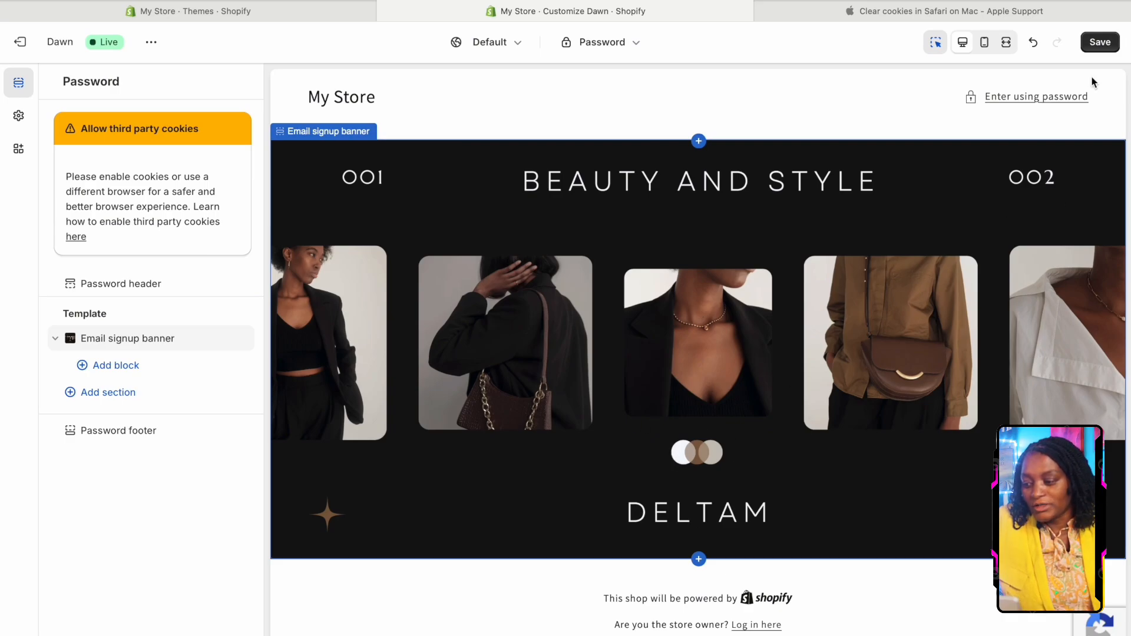
click(1100, 43)
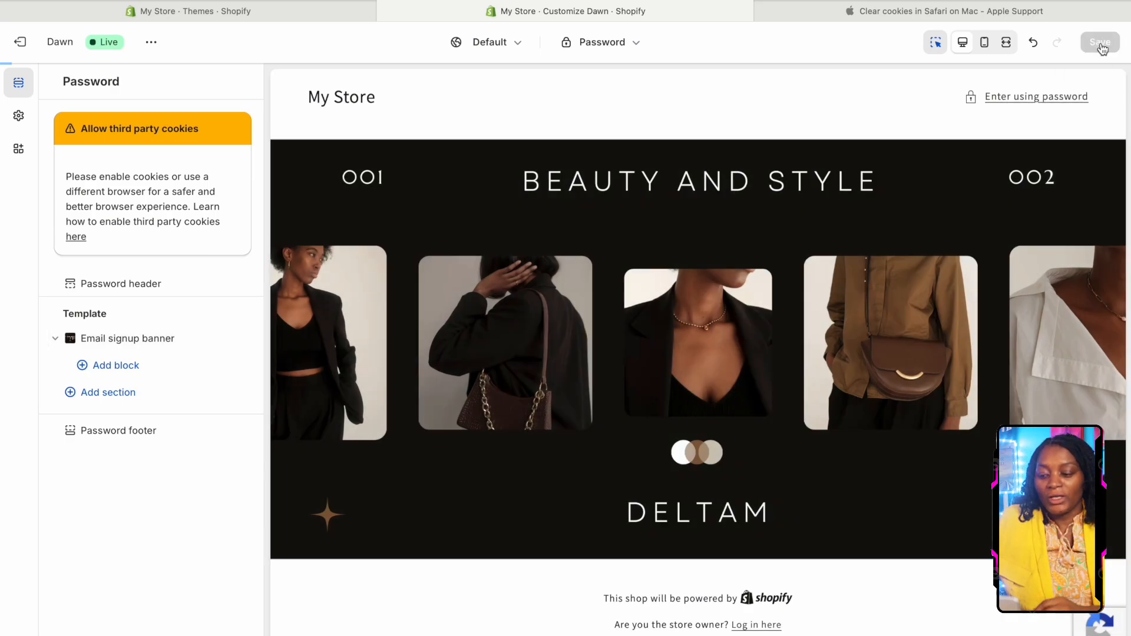
Upload the Black and White Simple Script Fashion Apparel Logo PNG as the store logo in the theme settings, and save.
click(19, 117)
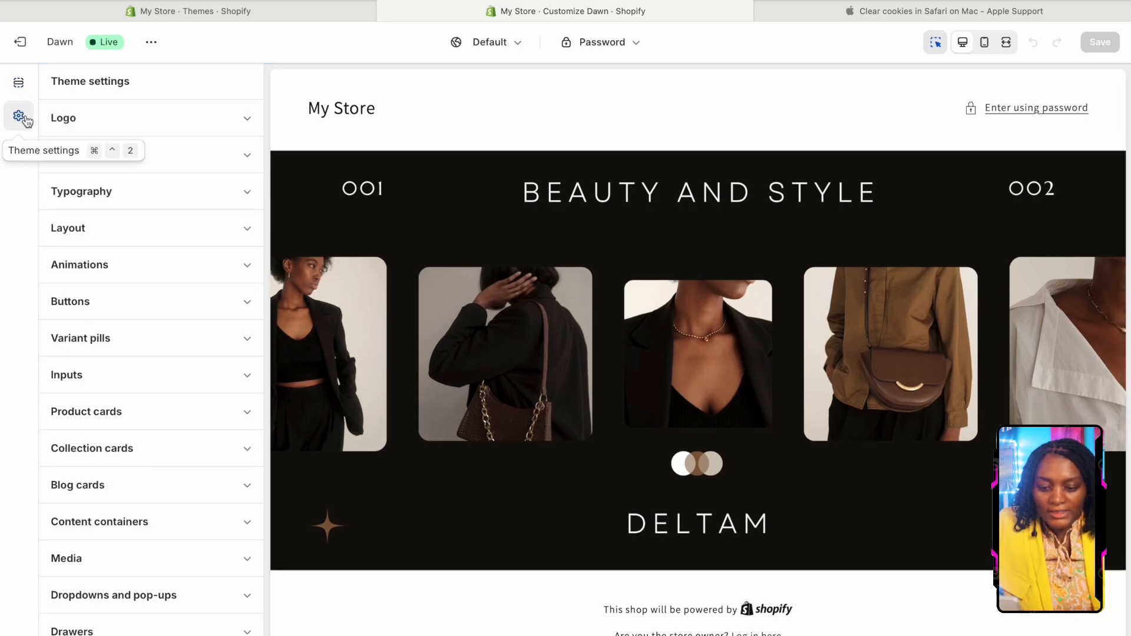
click(69, 119)
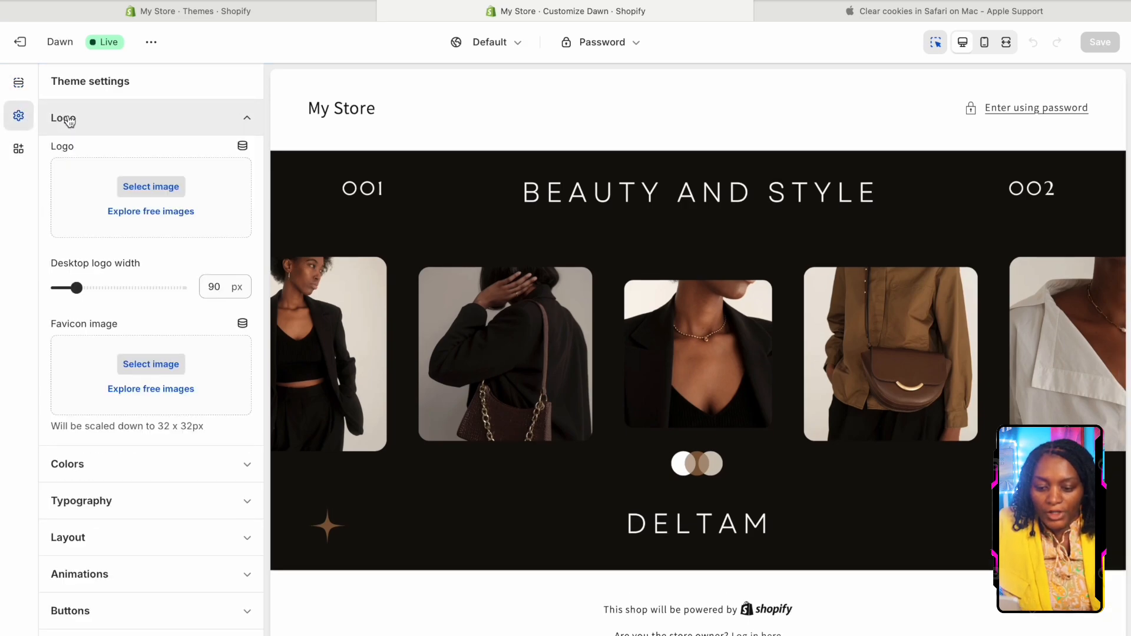
click(163, 192)
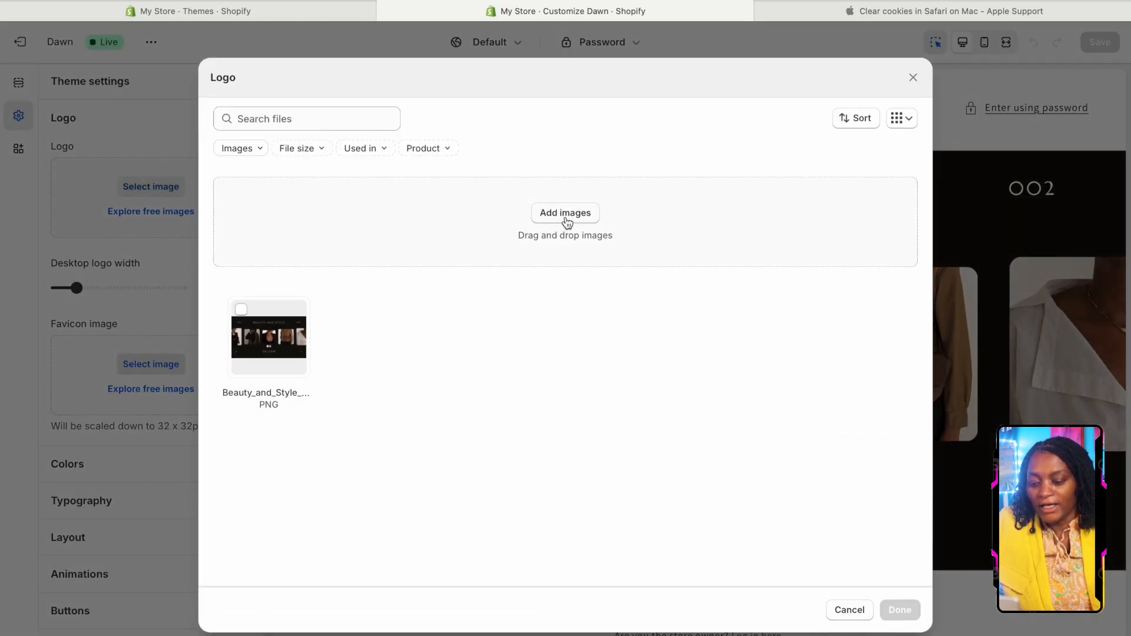
click(566, 221)
click(313, 182)
click(450, 277)
click(832, 461)
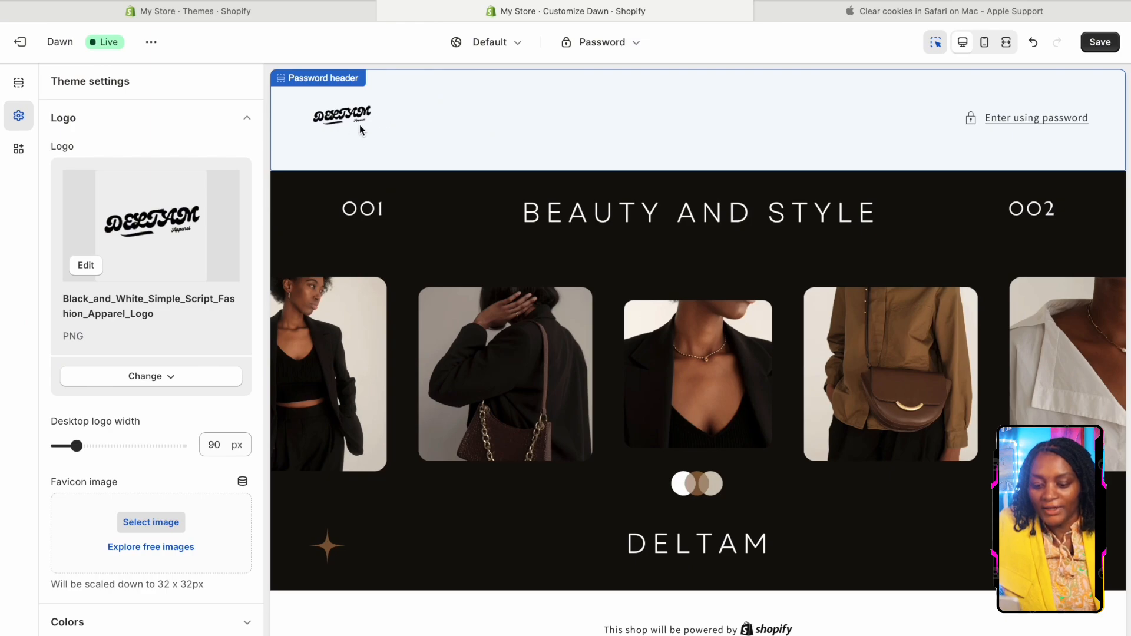
scroll(157, 422, down, 2)
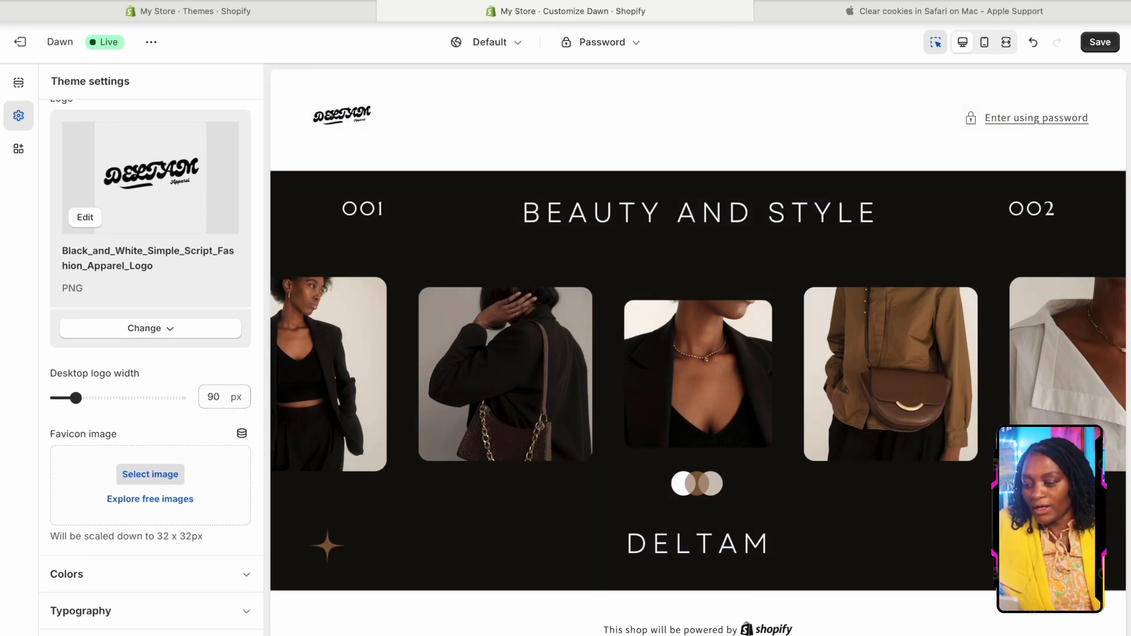
click(1102, 42)
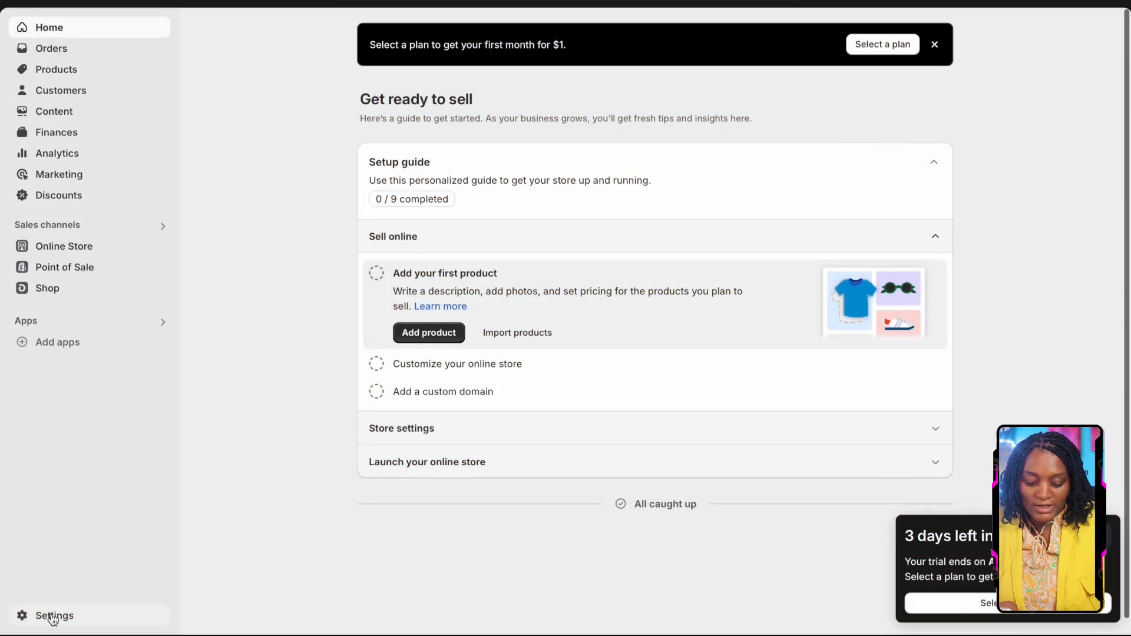
Copy the store's myshopify.com address from the Shopify store settings.
click(52, 616)
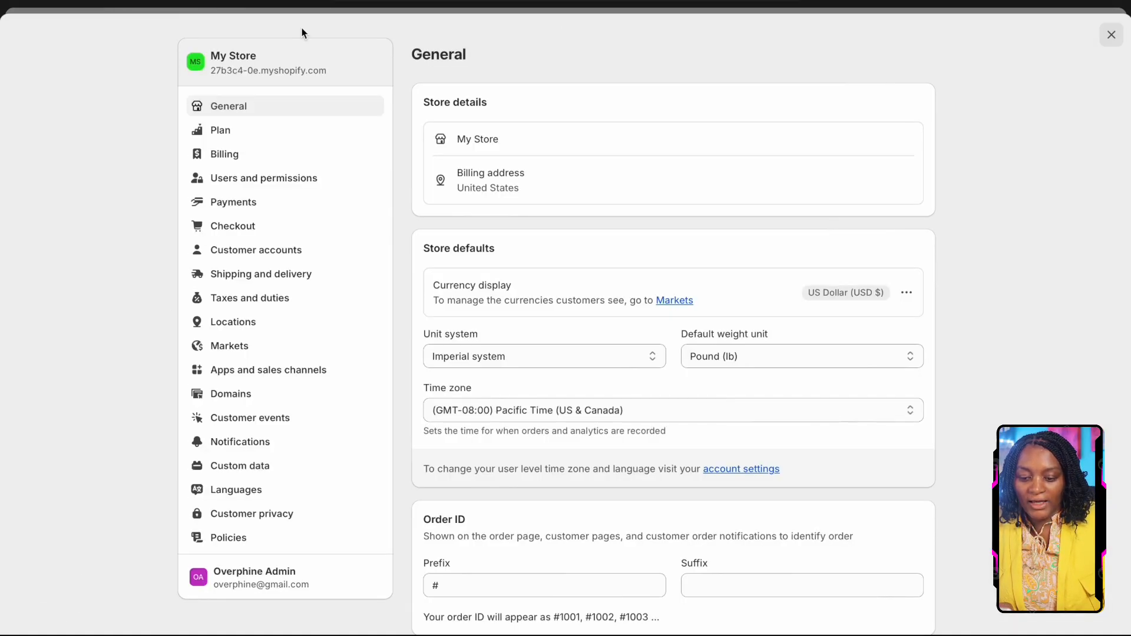
drag(333, 76, 211, 69)
key(ctrl+c)
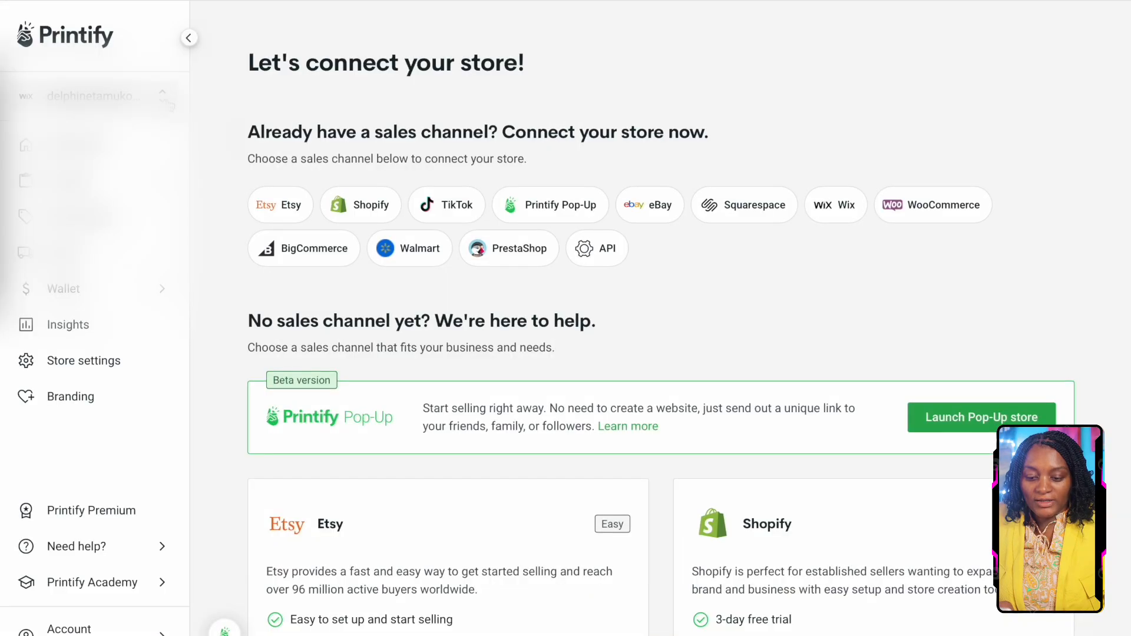
Switch to Printify and connect a new Shopify store using the copied URL 27b3c4-0e.myshopify.com.
click(100, 96)
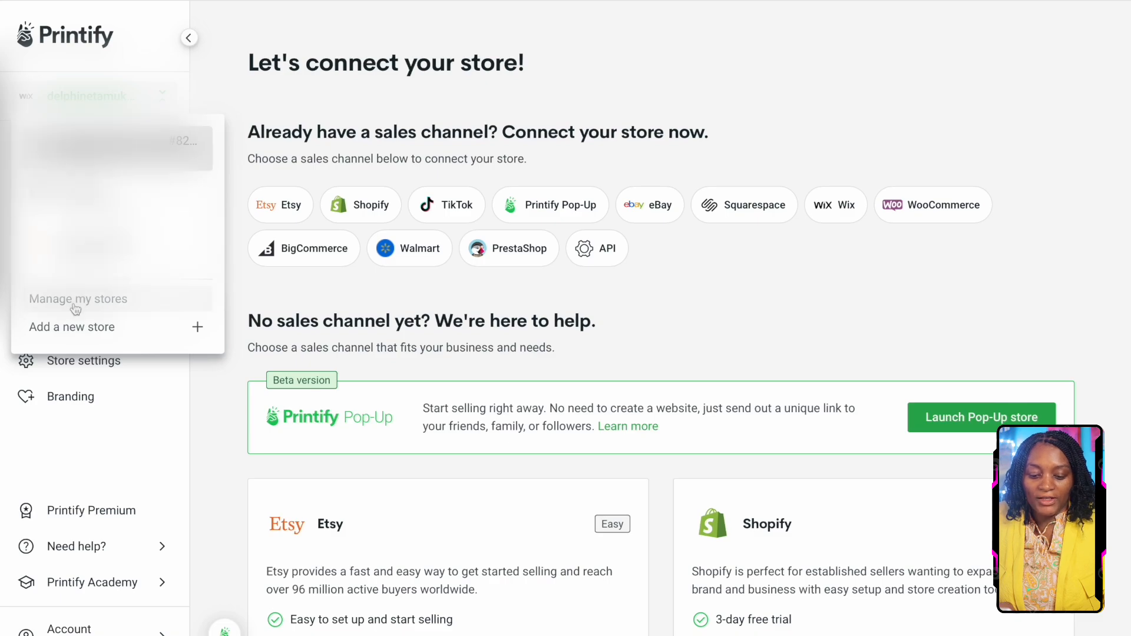
click(76, 330)
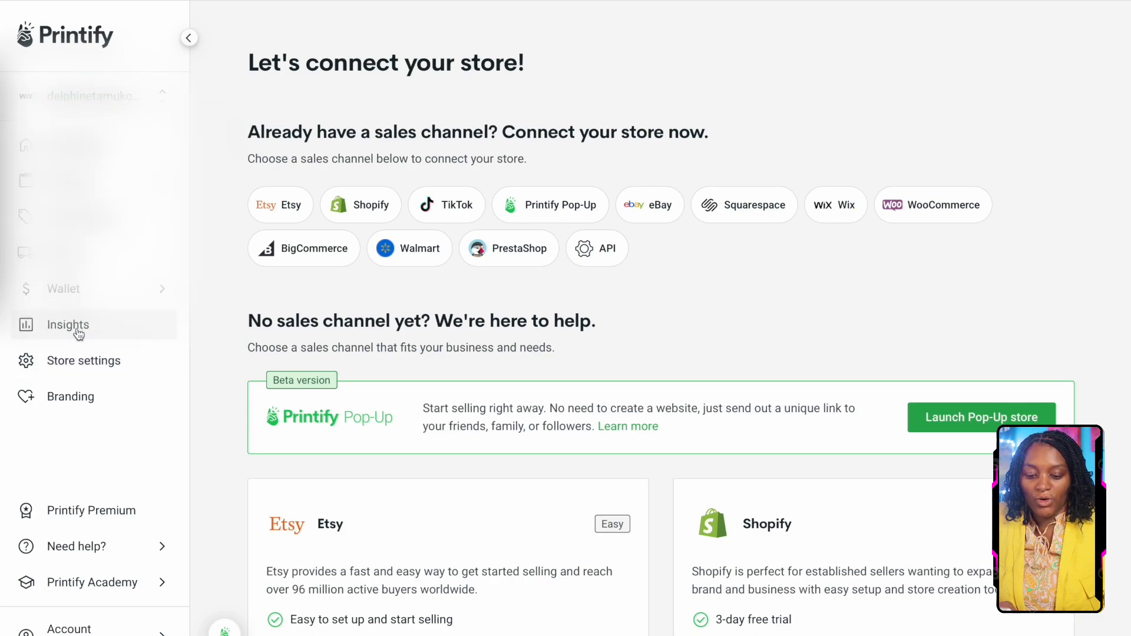
click(373, 211)
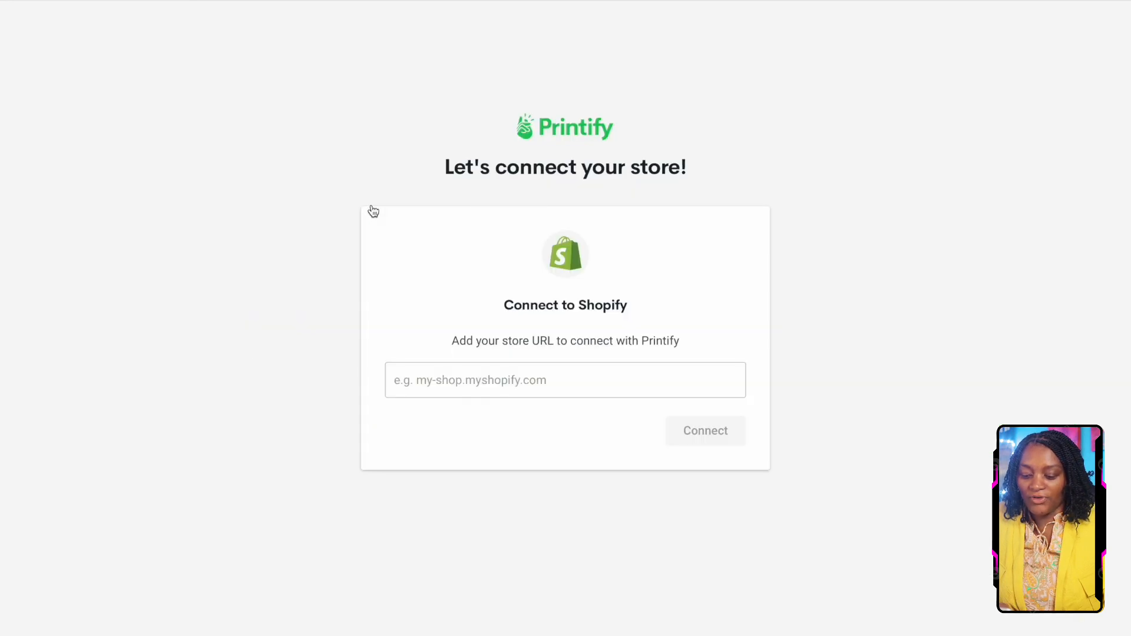
click(458, 381)
key(ctrl+v)
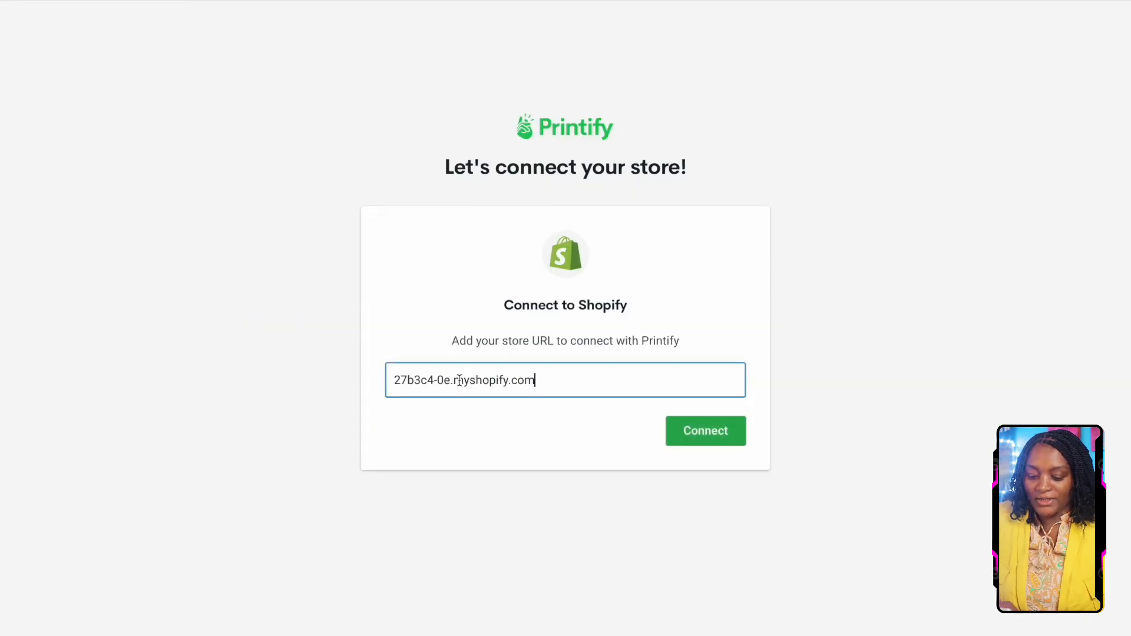
click(712, 438)
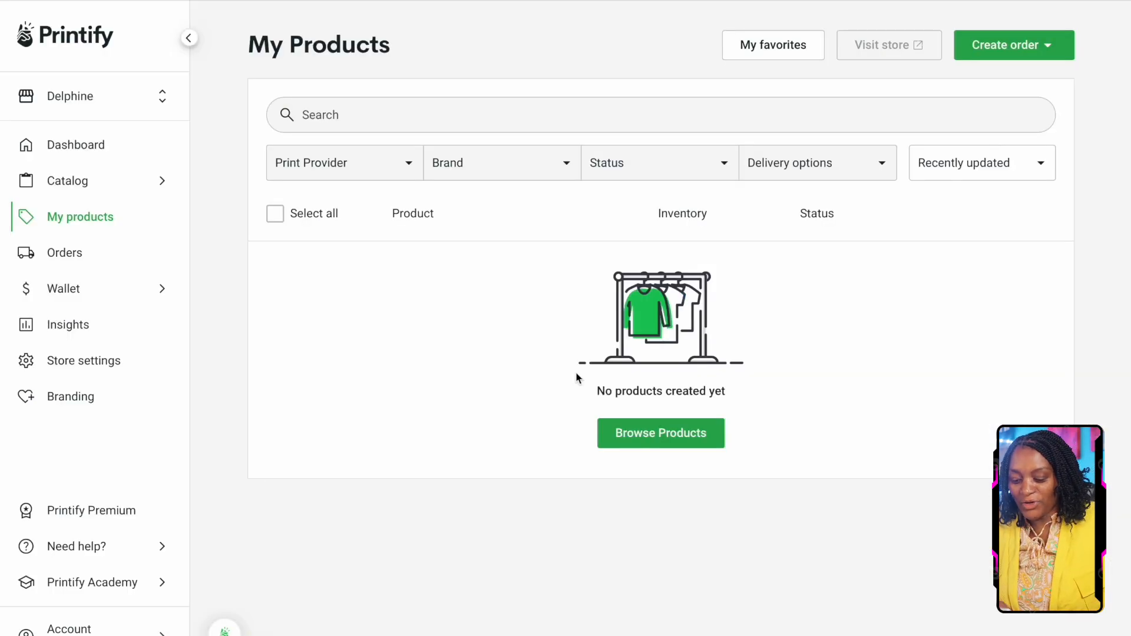
Browse the product catalog and open the Comfort Colors Unisex Garment-Dyed T-shirt among the best rated products.
click(676, 434)
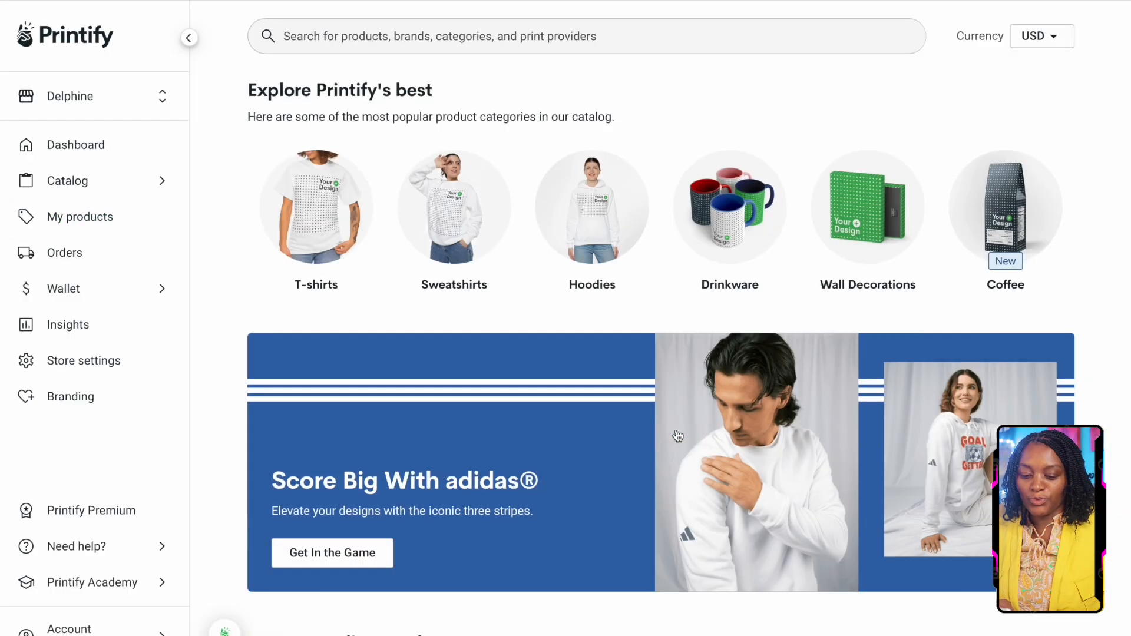
scroll(538, 345, down, 7)
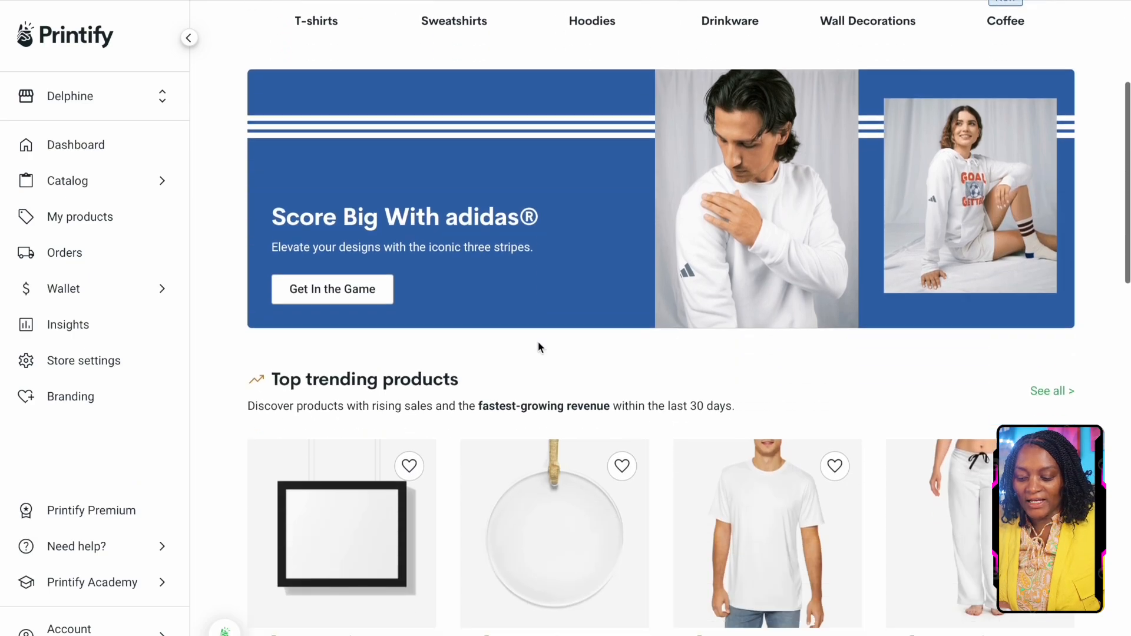
scroll(540, 347, down, 8)
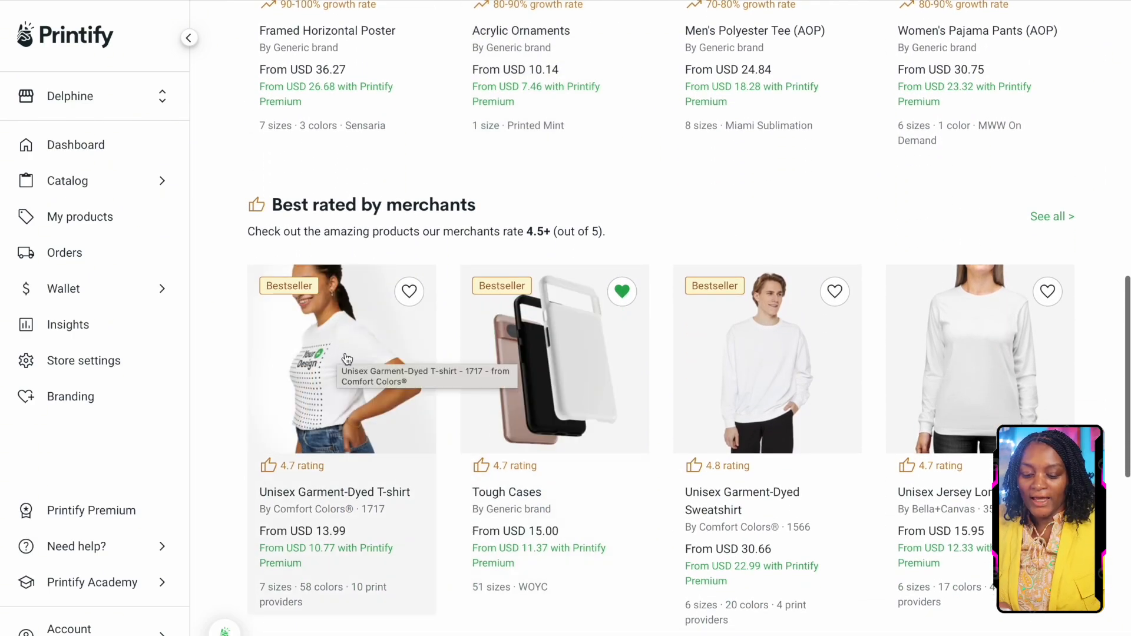
click(330, 361)
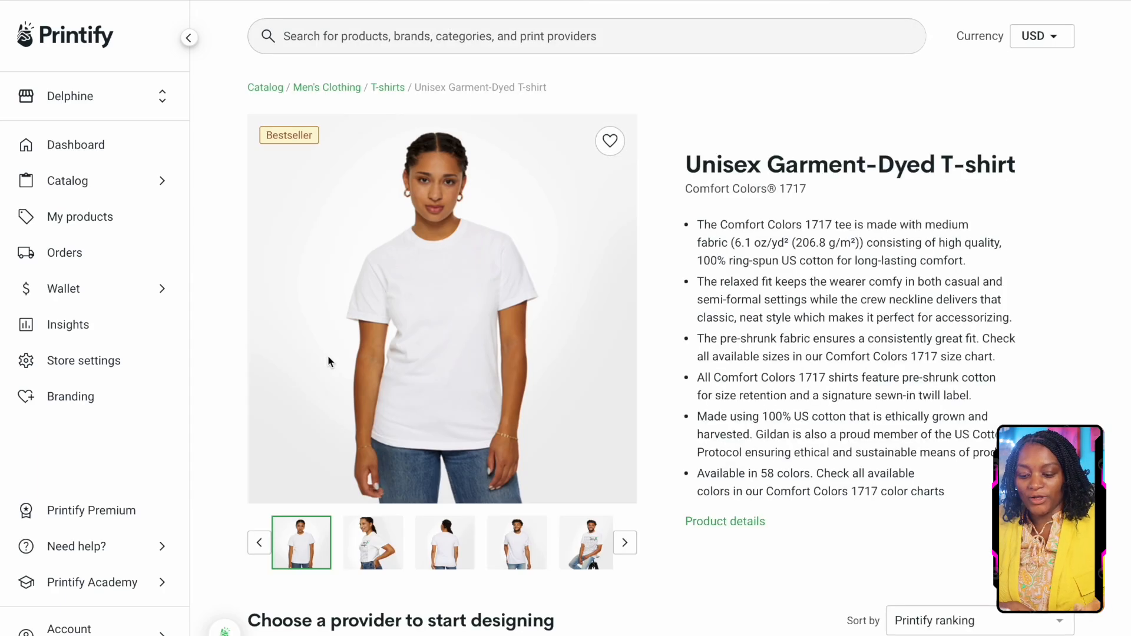
Compare the T-shirt's print providers by price, sizes and colors, and start designing with SwiftPOD.
scroll(328, 361, down, 6)
scroll(530, 282, up, 4)
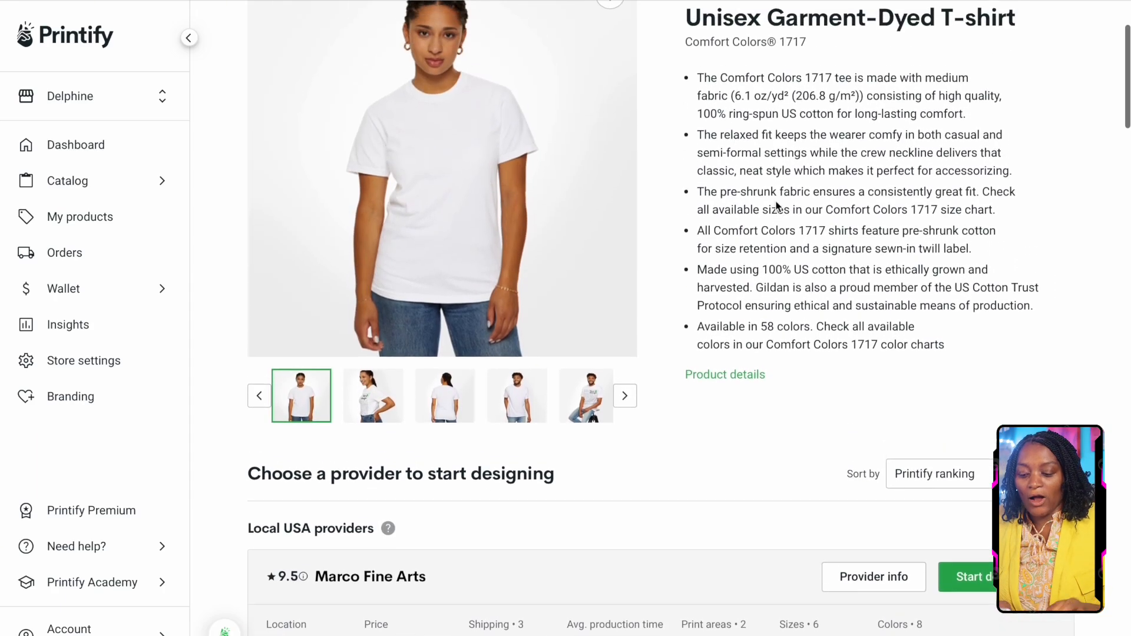
scroll(775, 201, down, 5)
scroll(776, 201, down, 5)
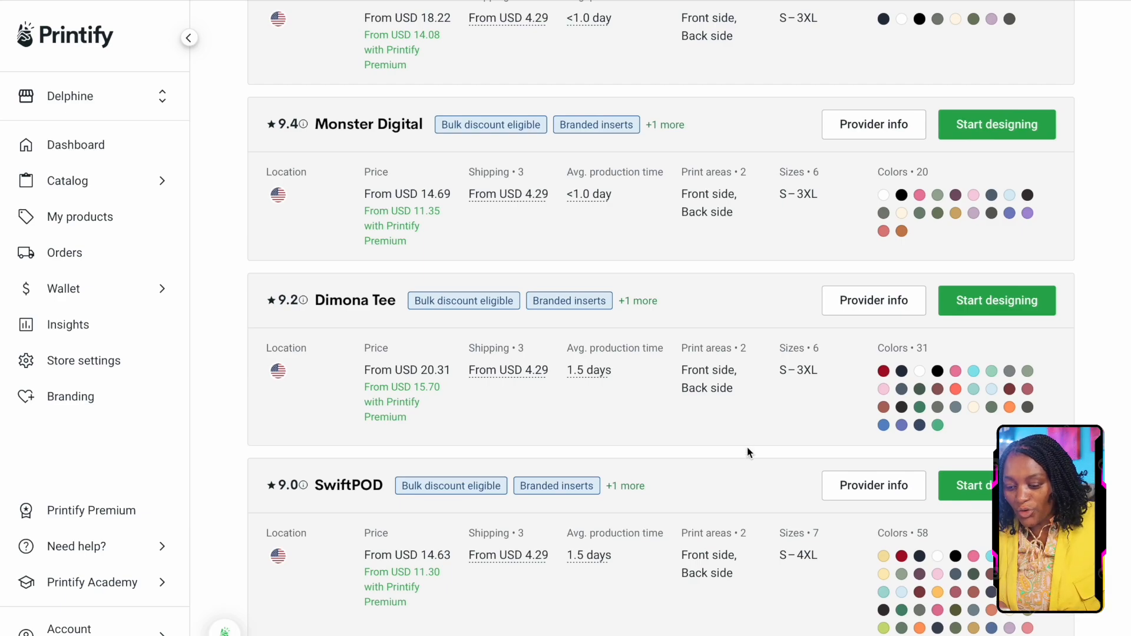
scroll(747, 451, down, 1)
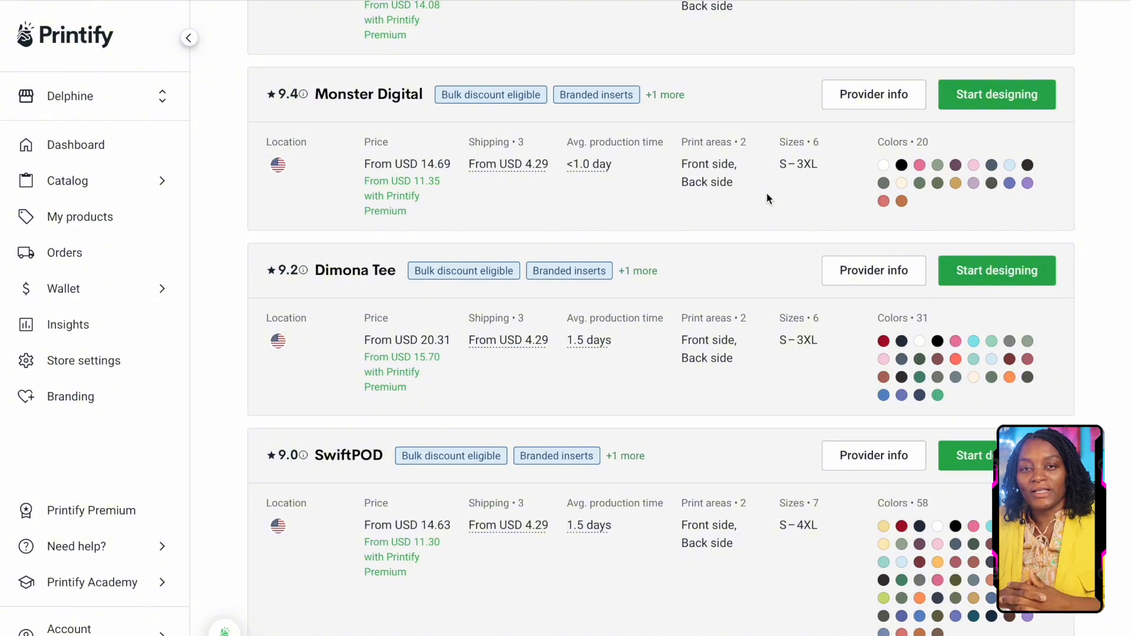
scroll(766, 194, down, 3)
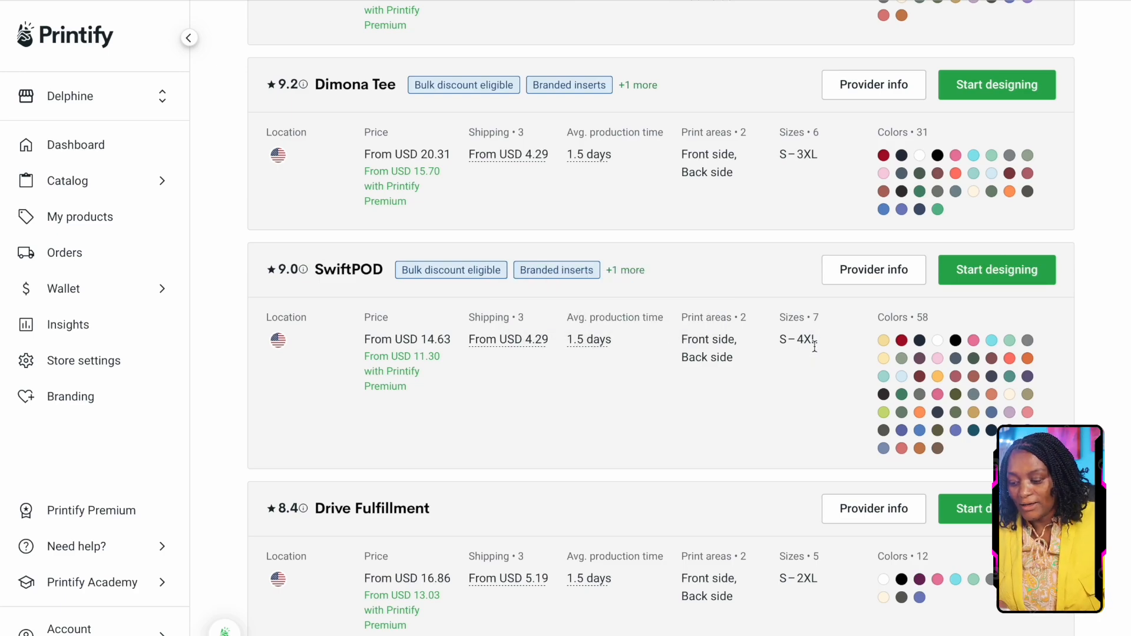
click(994, 271)
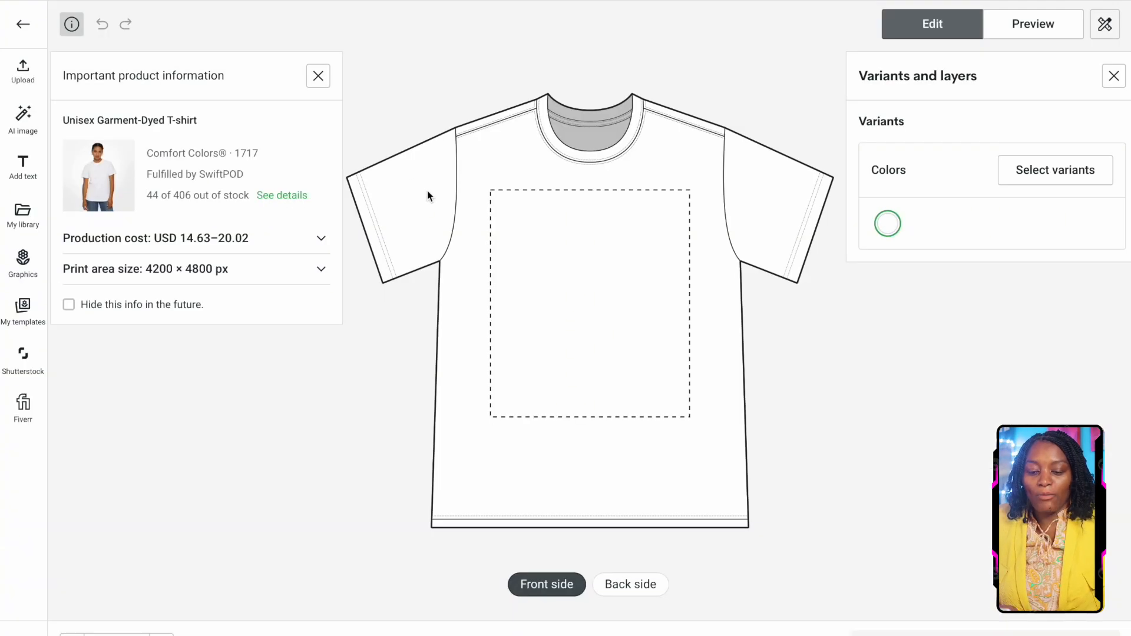
Upload png.png from the device as the front-side design and add the Black color variant.
click(30, 78)
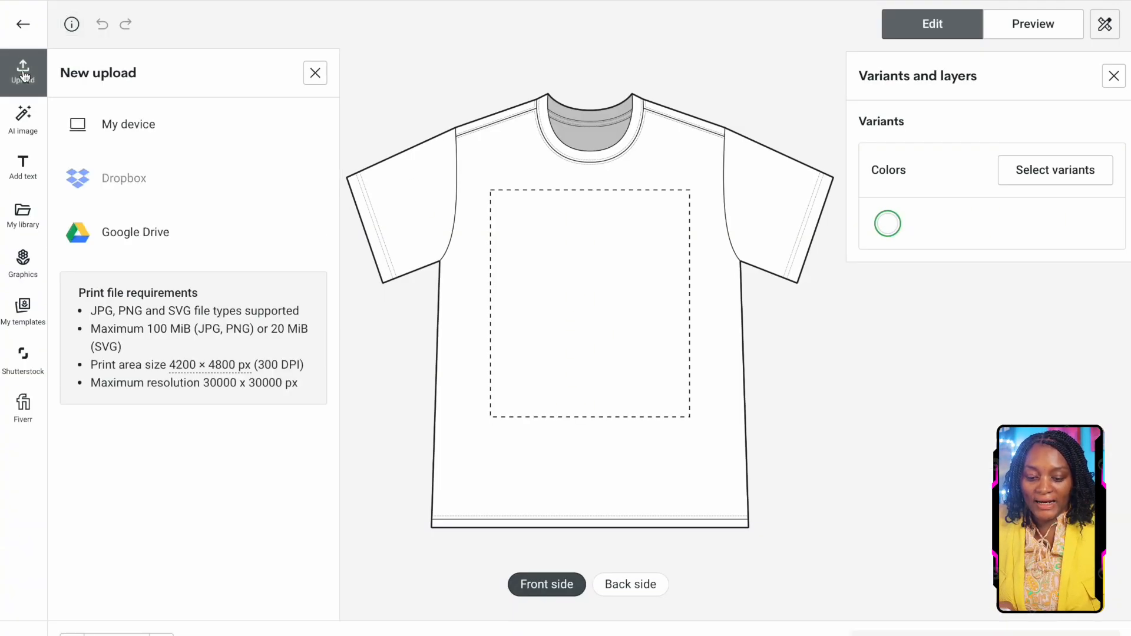
click(126, 129)
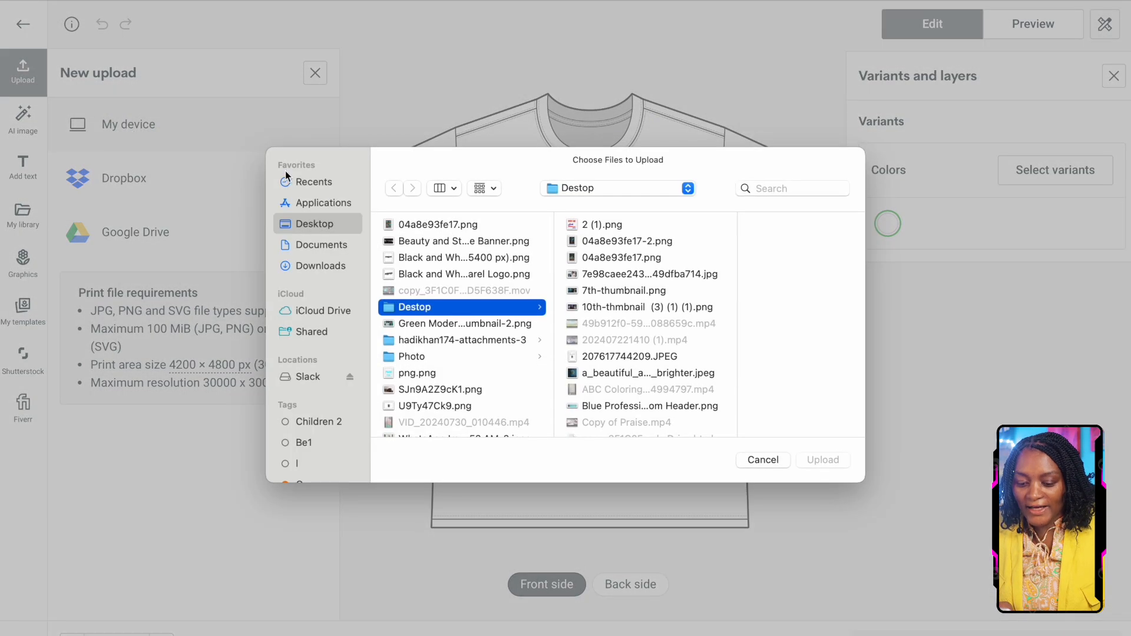
click(318, 184)
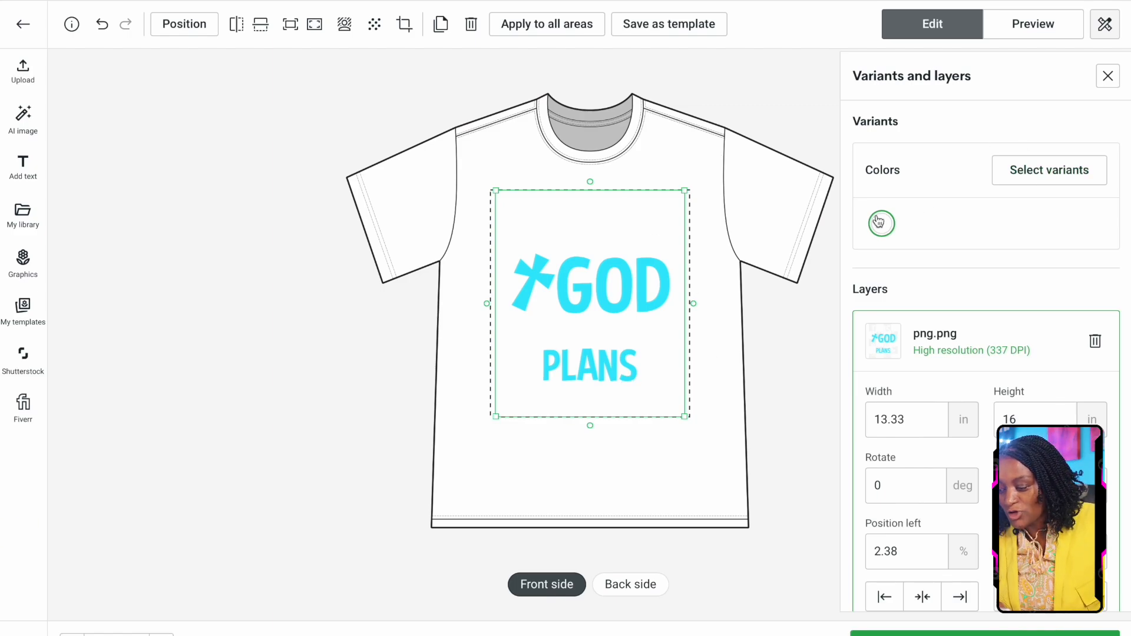
click(1043, 177)
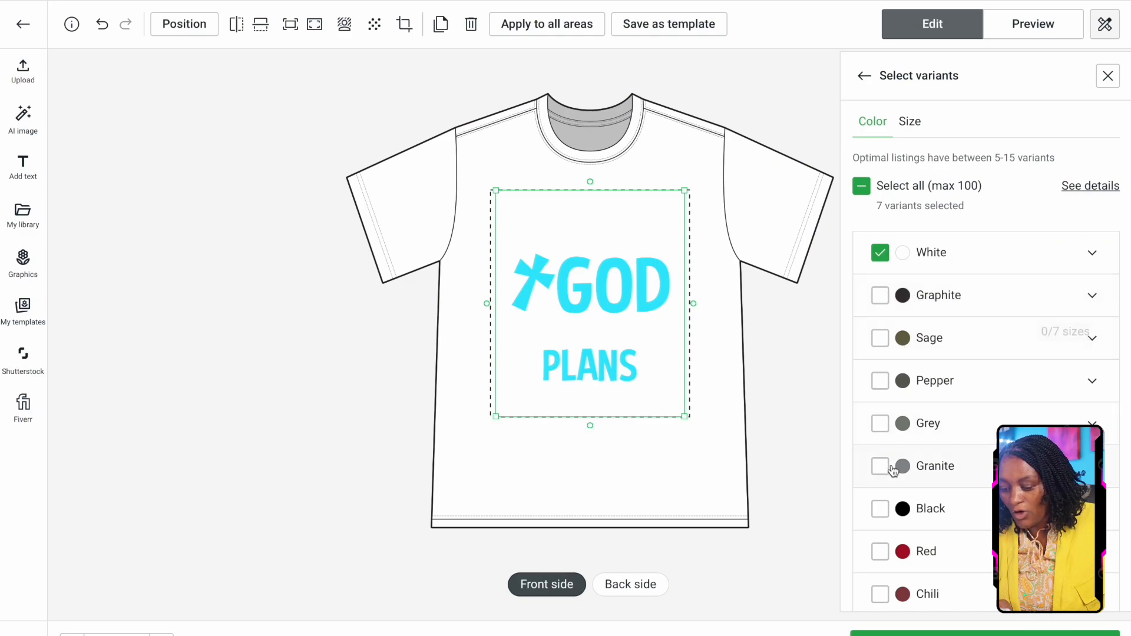
click(884, 510)
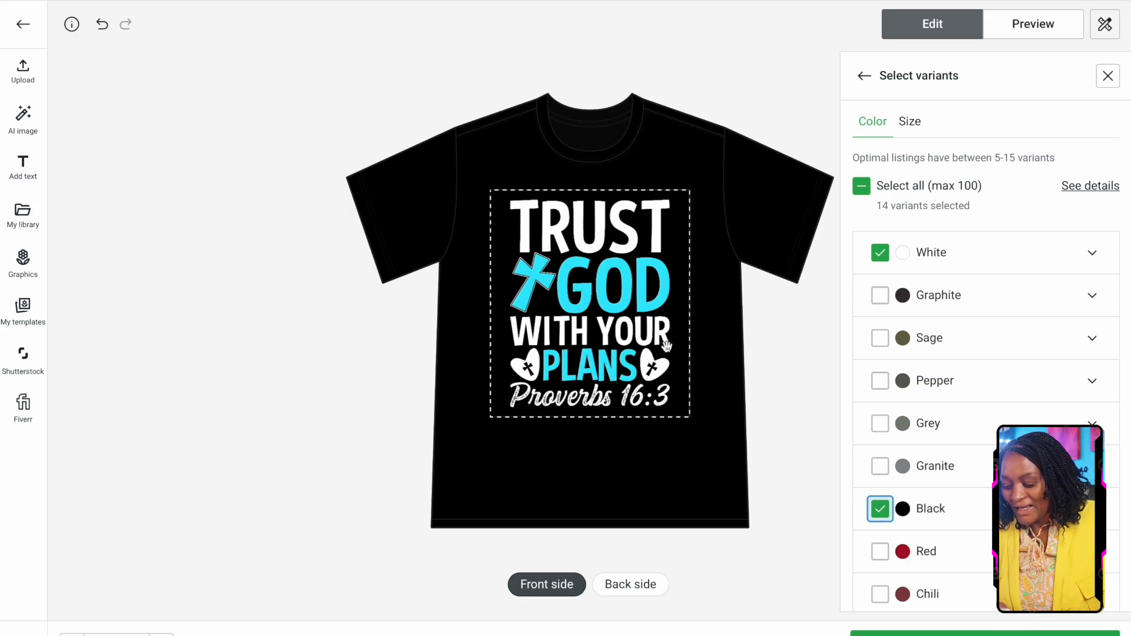
Preview the design on the Person 1, Person 3 Front and Folded mockups, and return to editing.
click(1035, 31)
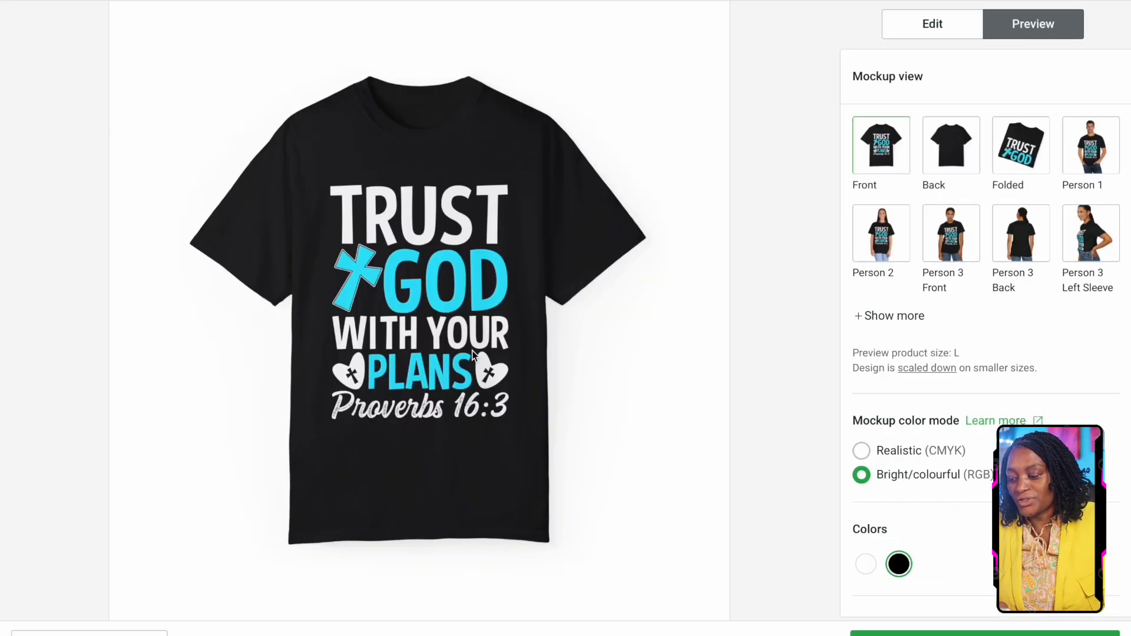
click(1084, 158)
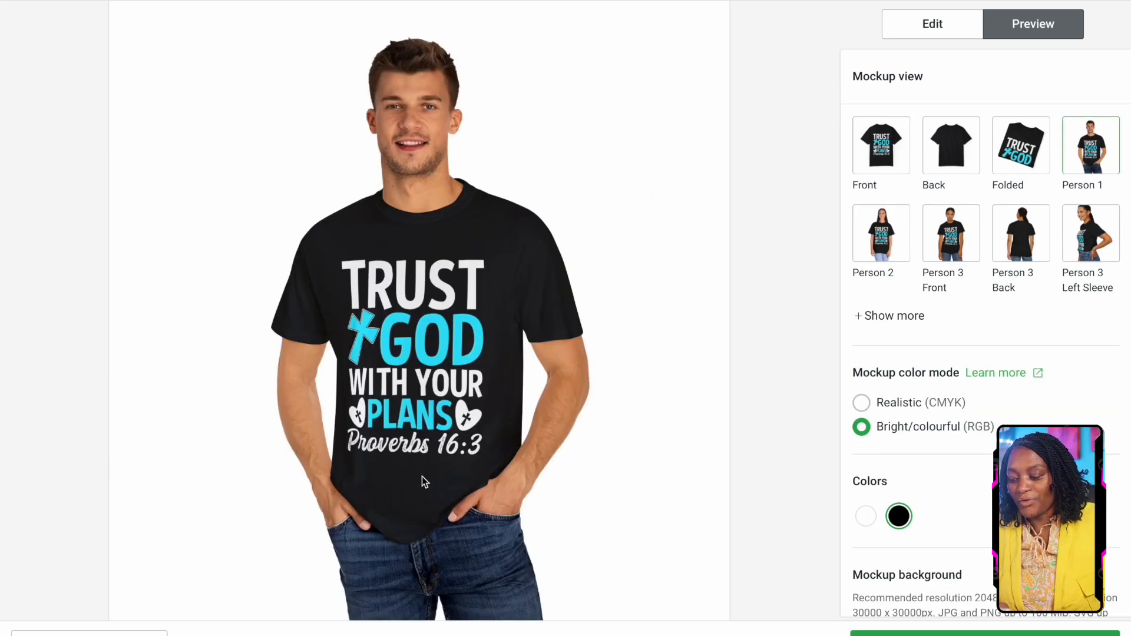
click(957, 237)
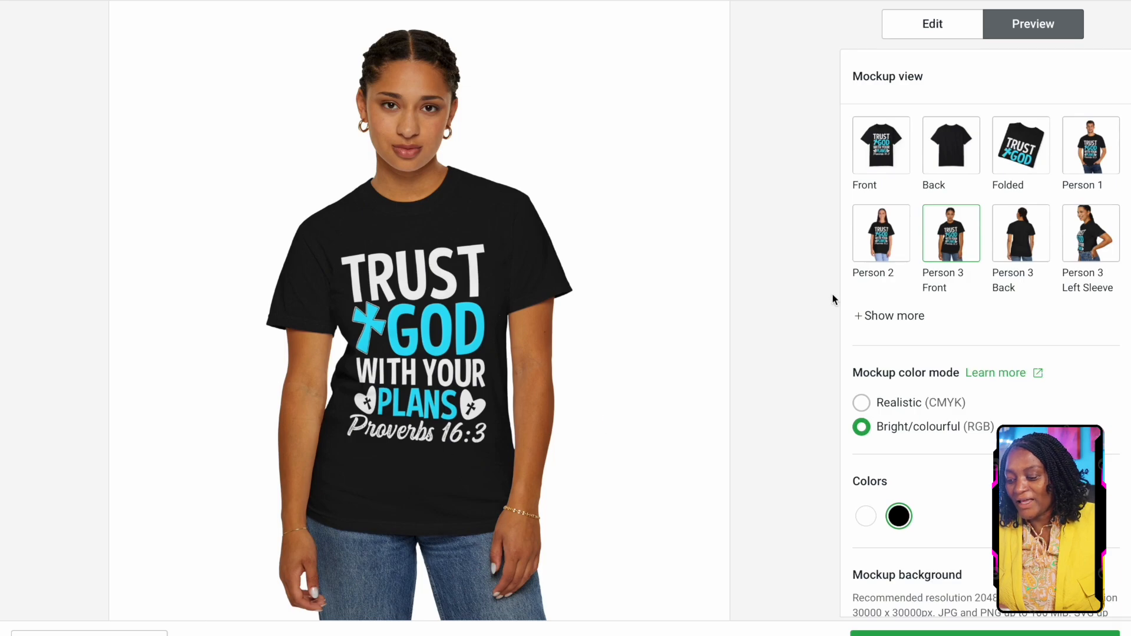
click(1027, 145)
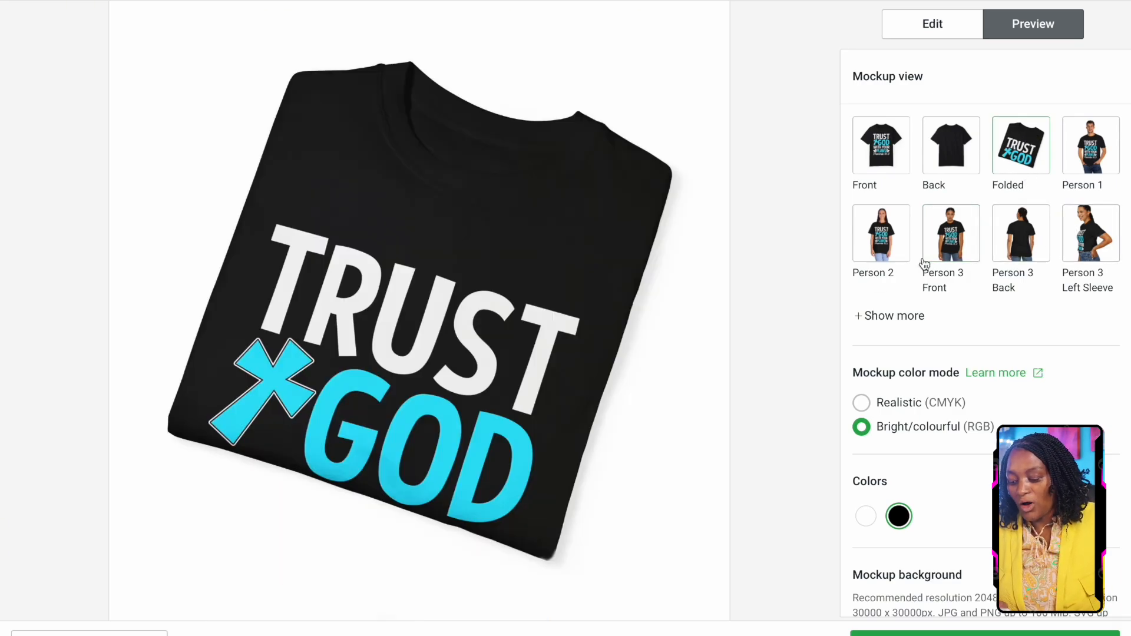
scroll(923, 260, down, 2)
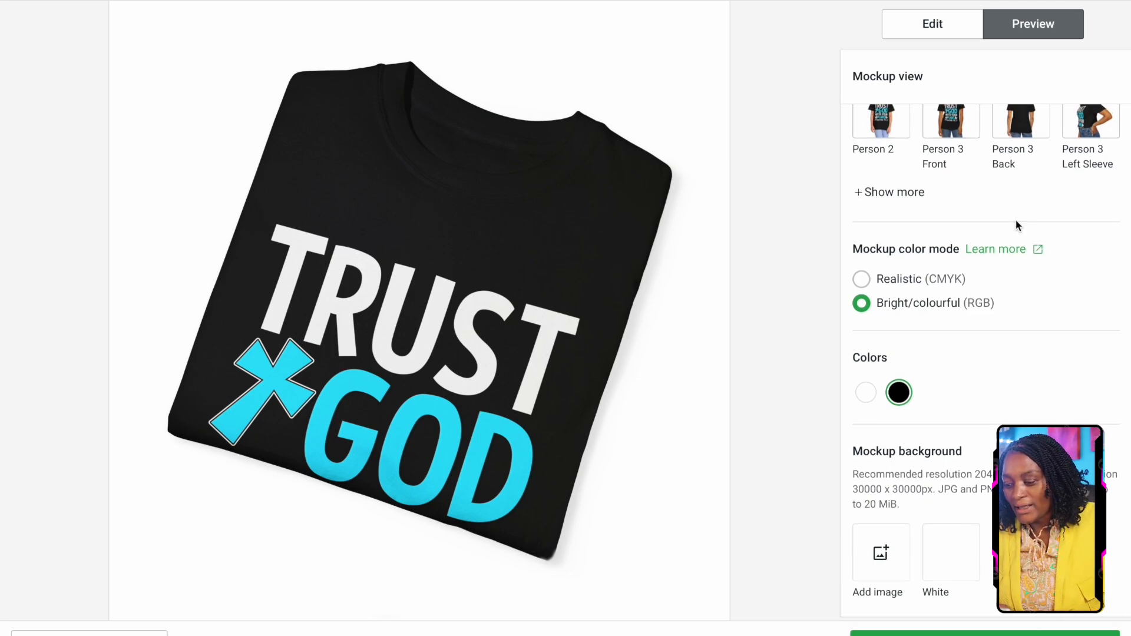
scroll(1015, 224, up, 2)
click(938, 25)
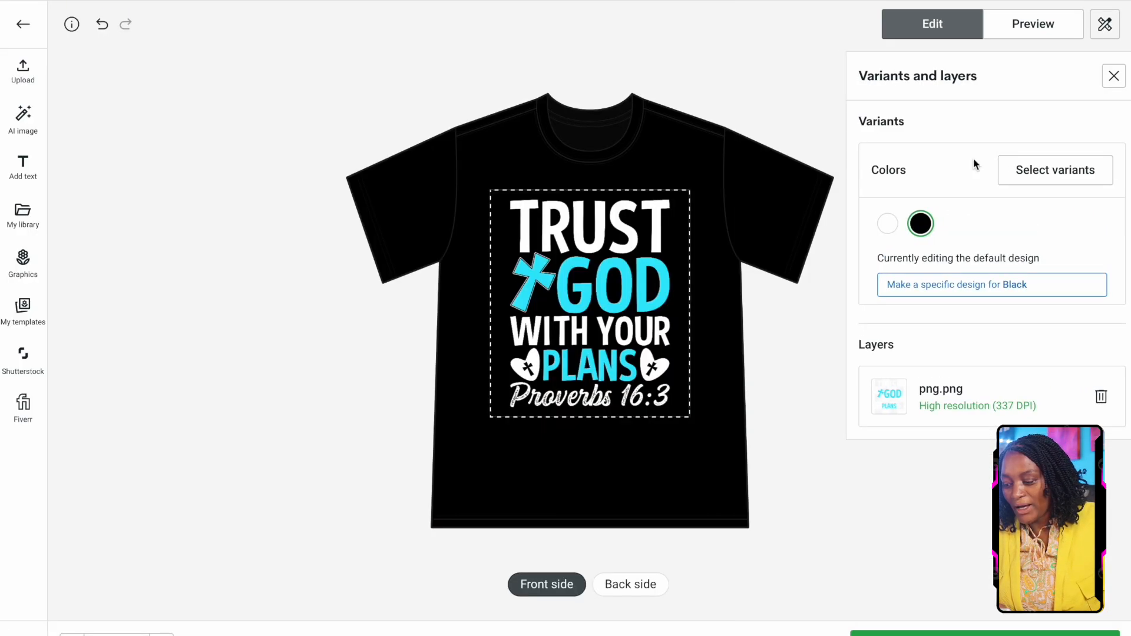
Look through the shirt's color variants, choose a dark navy color, and save the product.
click(1084, 172)
scroll(927, 315, down, 2)
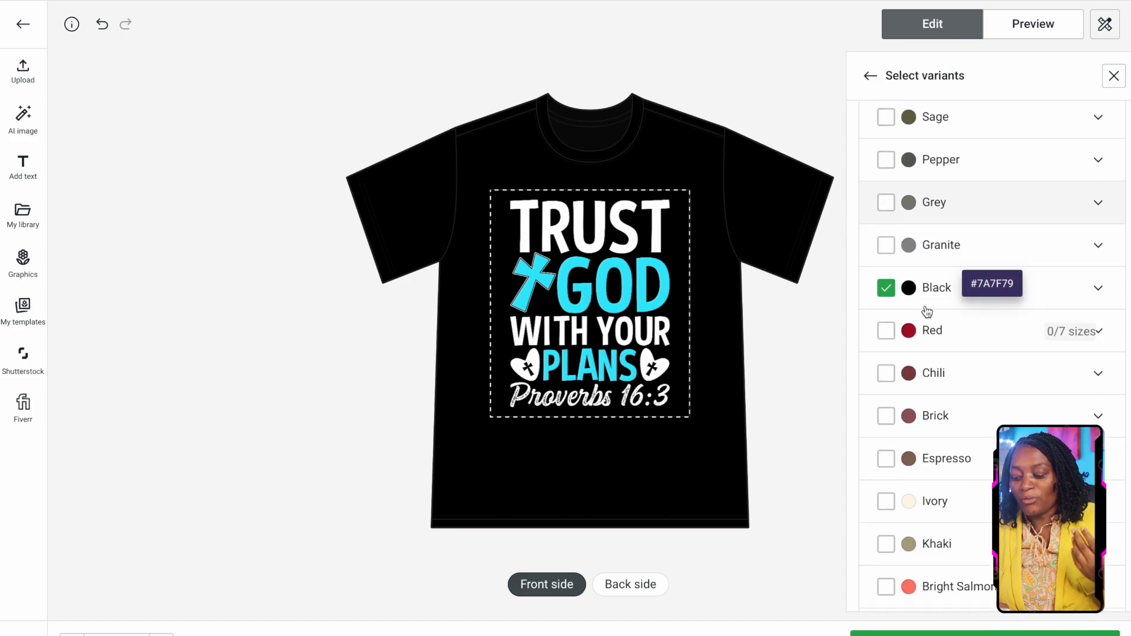
scroll(943, 458, down, 5)
scroll(946, 456, down, 15)
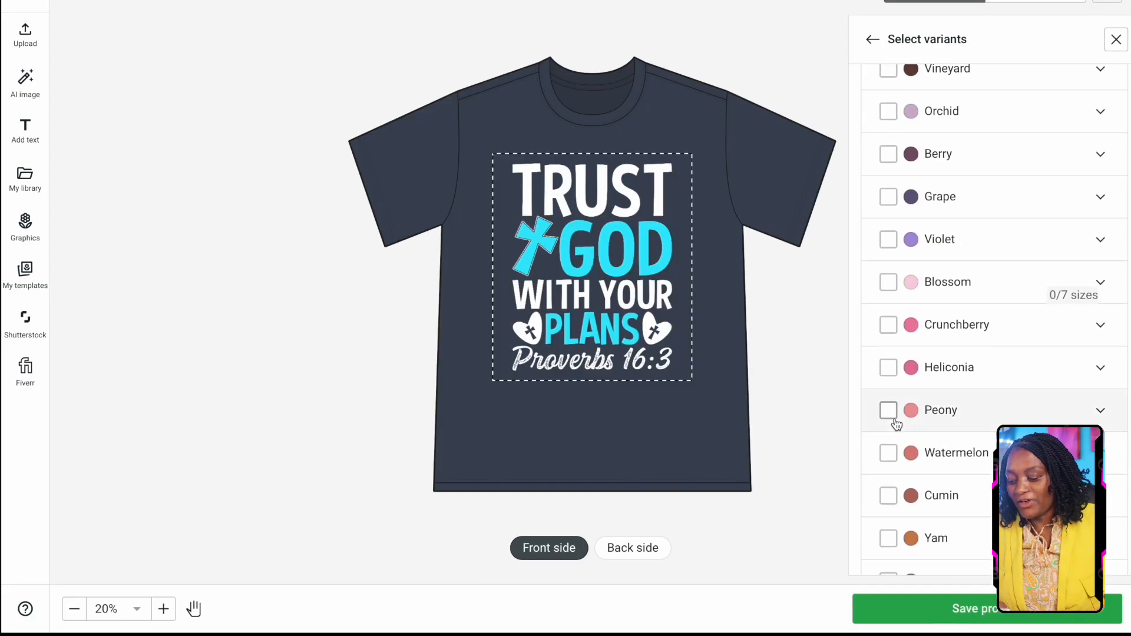
scroll(942, 431, down, 1)
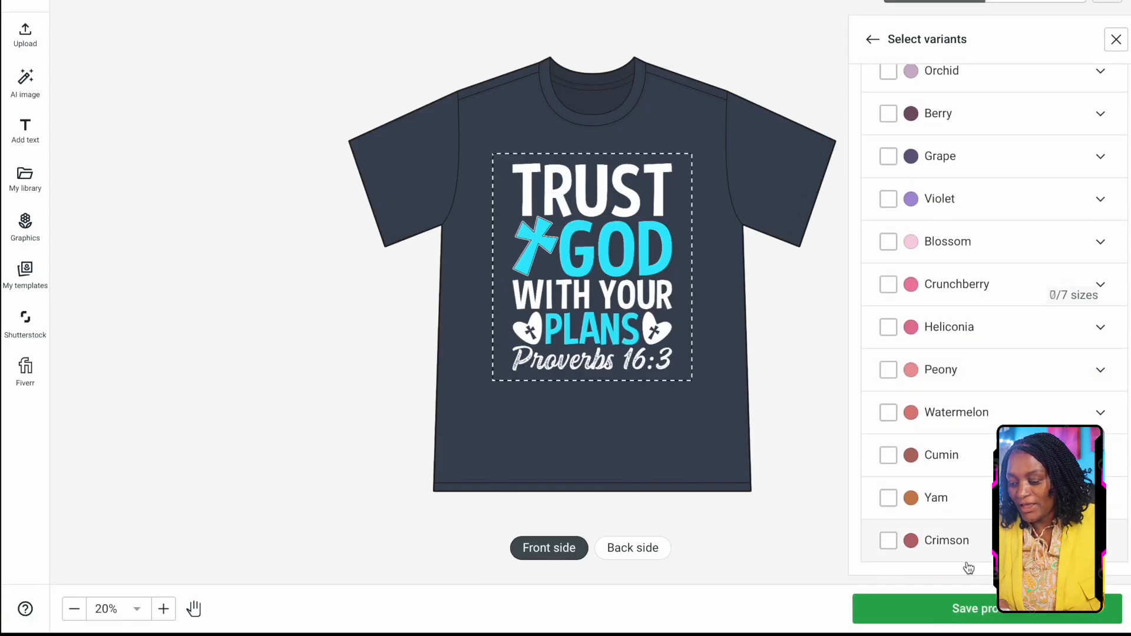
click(982, 611)
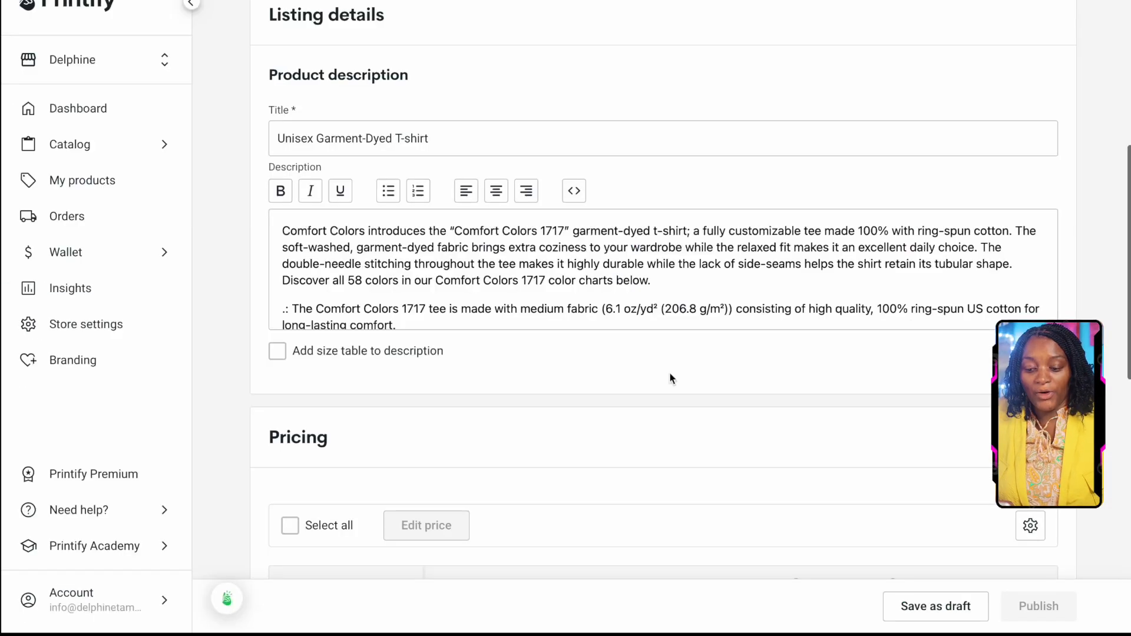
Select the listing's title text and review the retail prices and profits of the shirt sizes.
drag(436, 140, 260, 135)
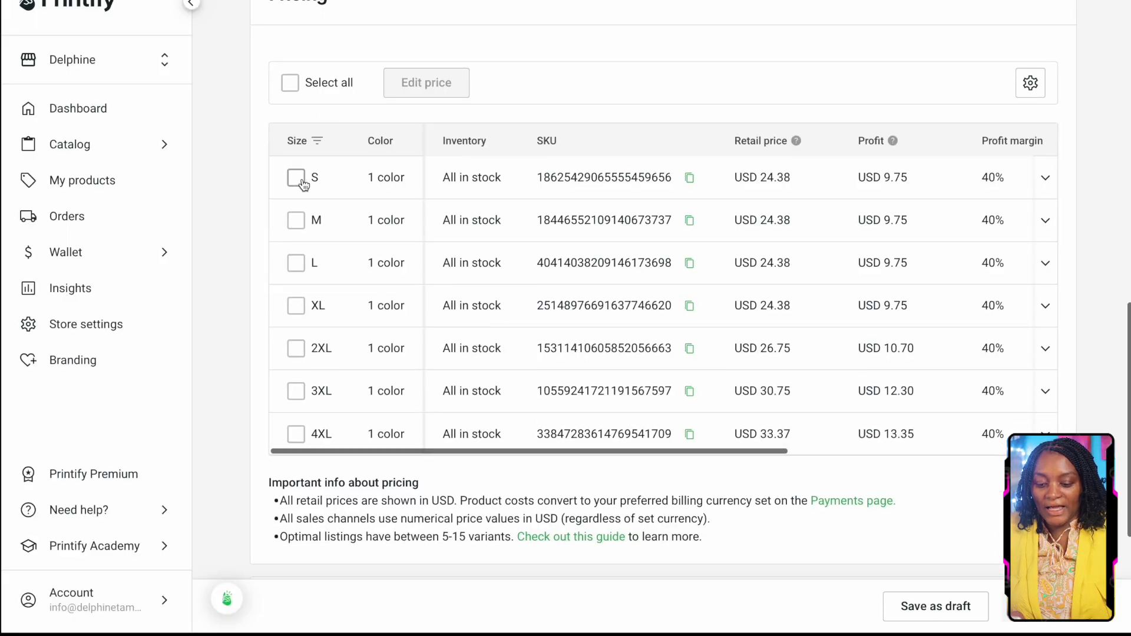
scroll(303, 377, down, 3)
scroll(313, 63, up, 5)
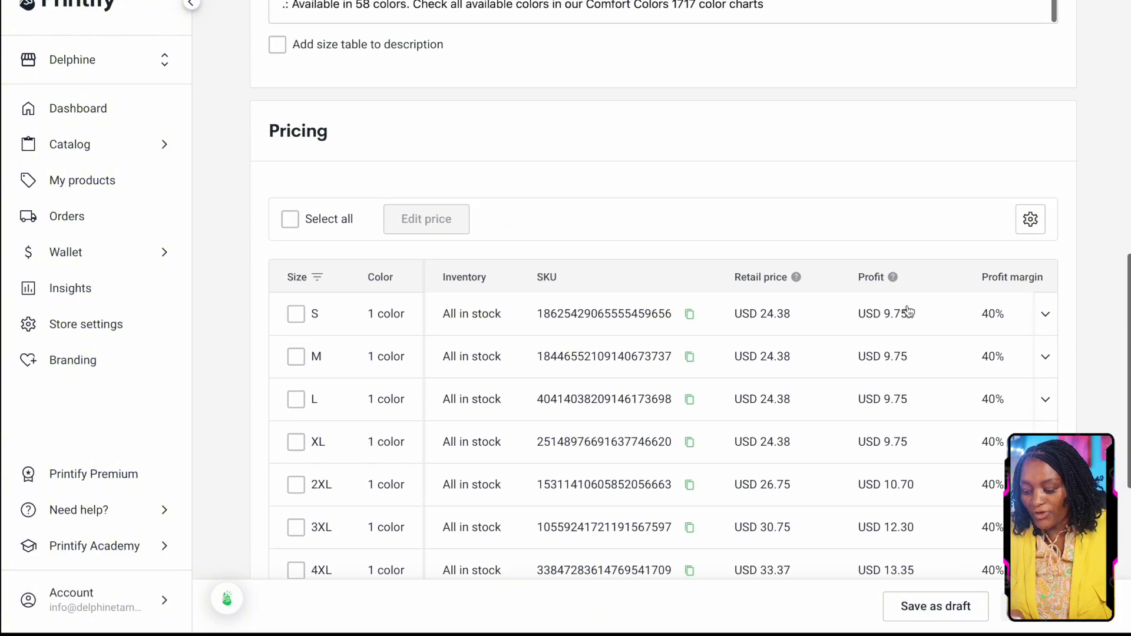
Set the profit of all seven shirt size variants to USD 15.00 and review the product's mockups and listing settings.
click(878, 313)
scroll(530, 353, up, 1)
click(290, 262)
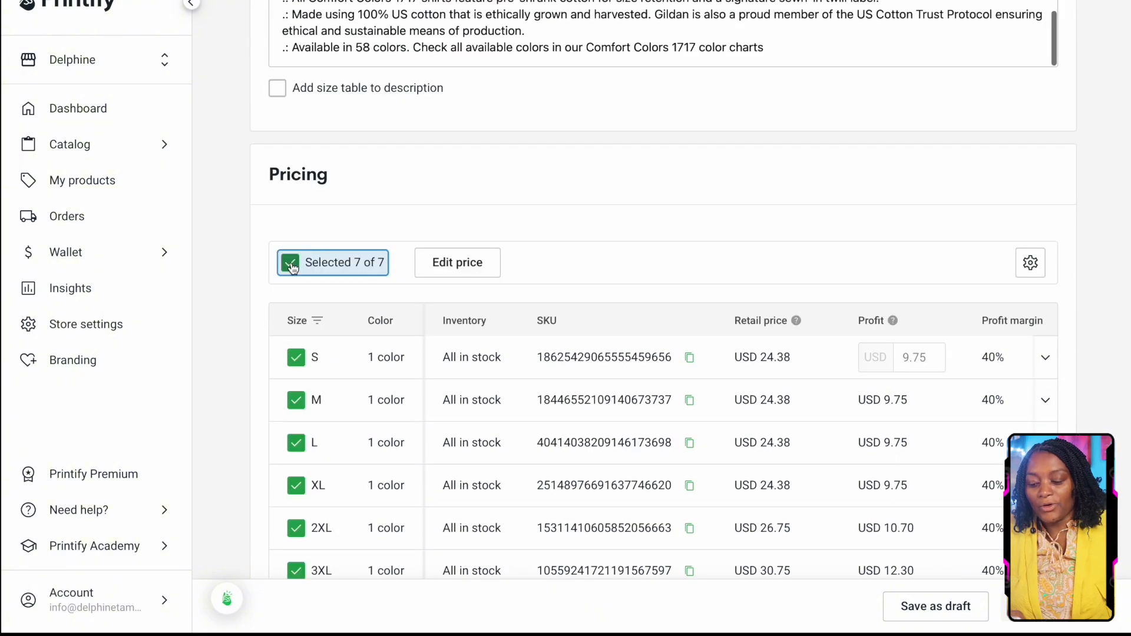
click(470, 268)
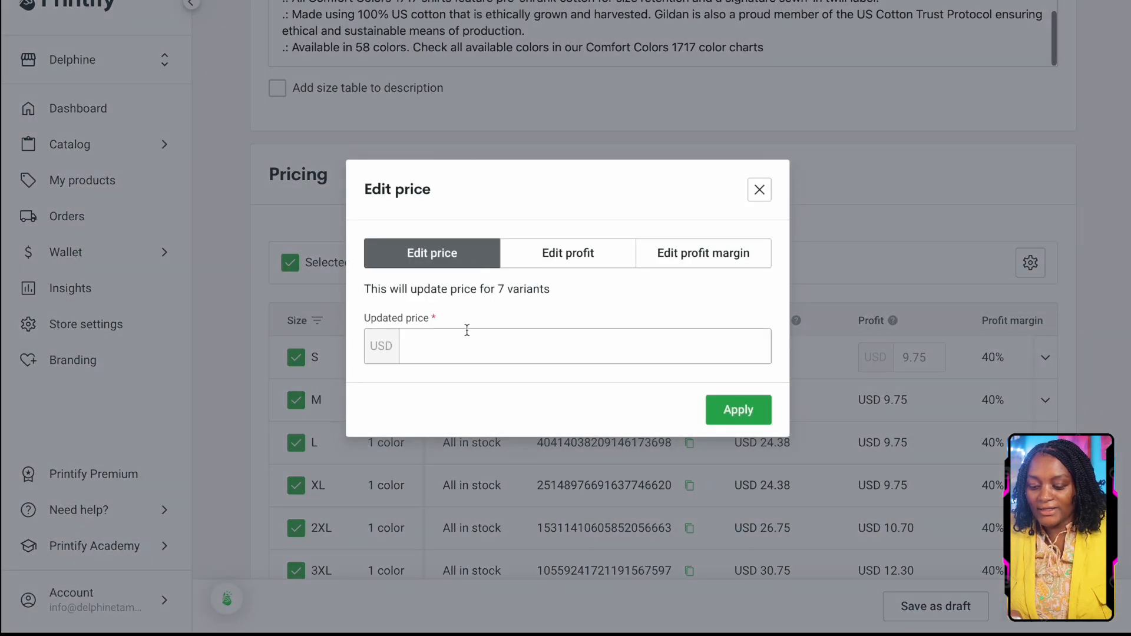
click(572, 266)
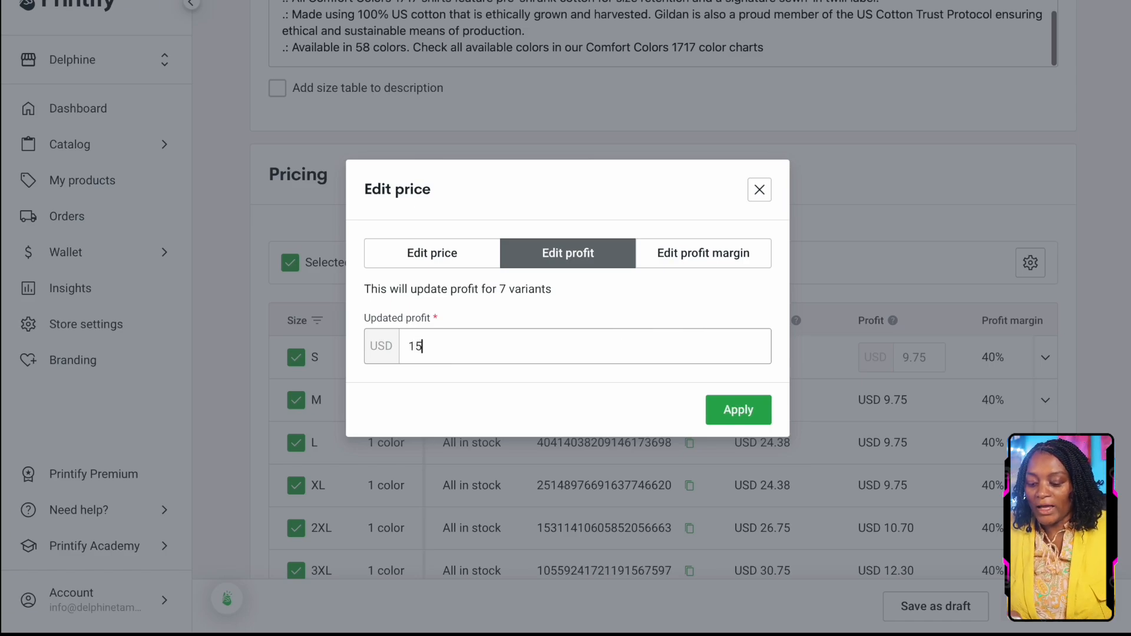
click(738, 411)
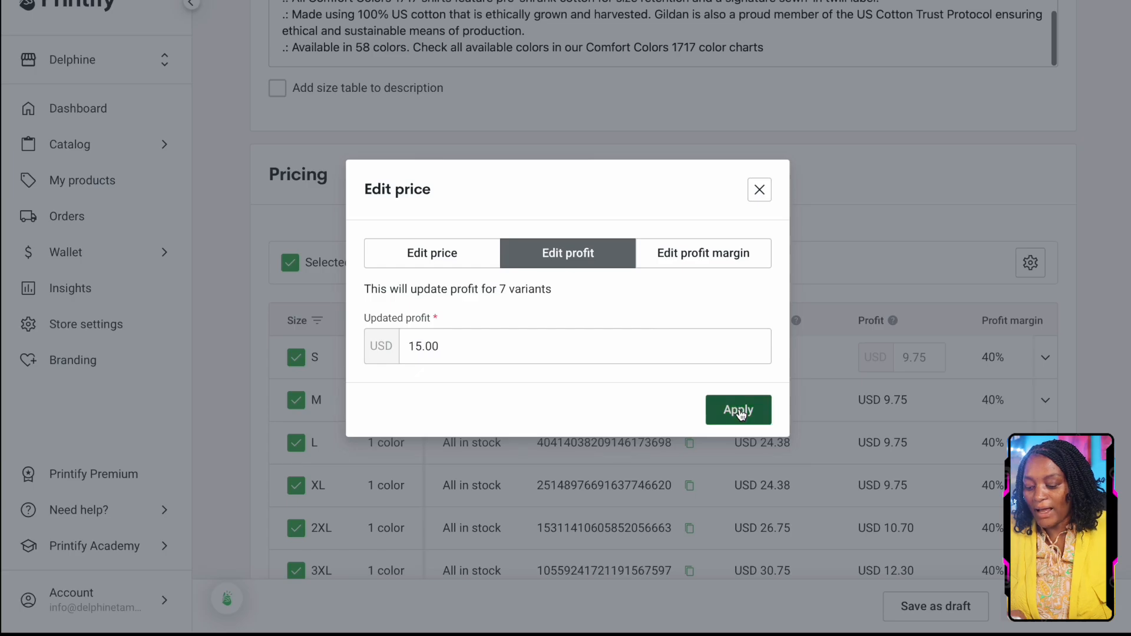
scroll(783, 366, down, 3)
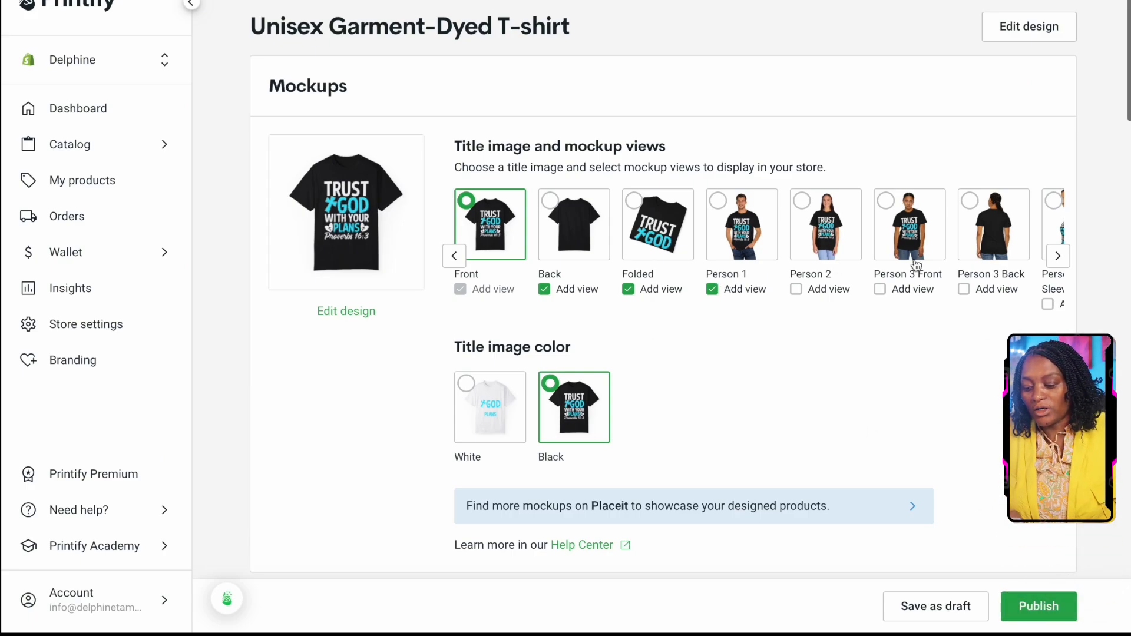
scroll(928, 441, down, 3)
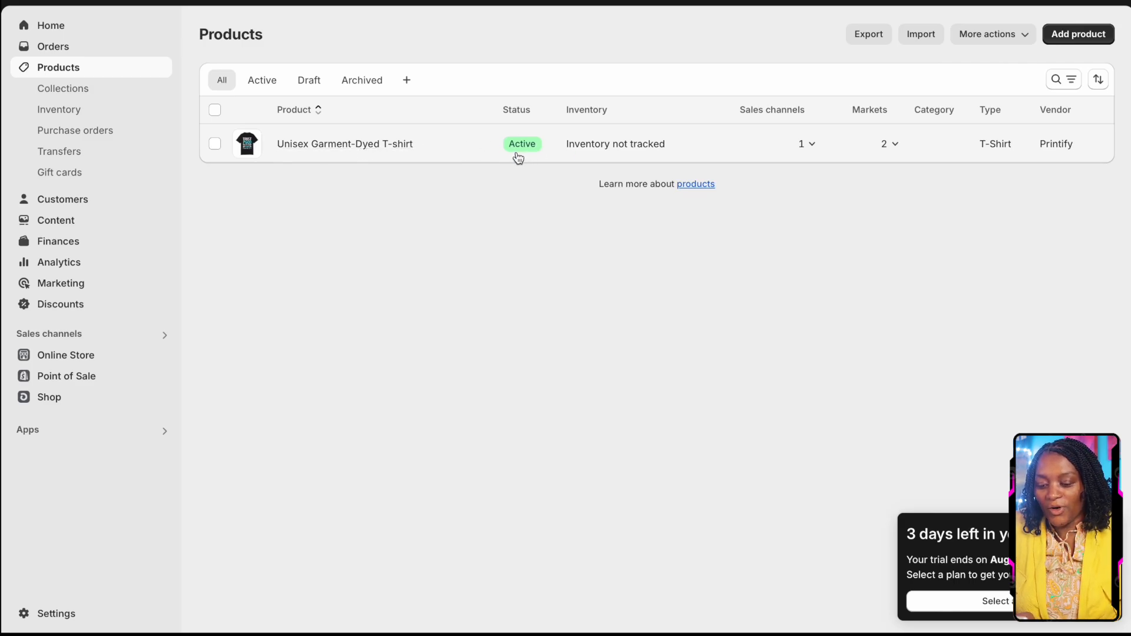
Open the Unisex Garment-Dyed T-shirt product in Shopify and review its description, media, category and variants.
click(383, 144)
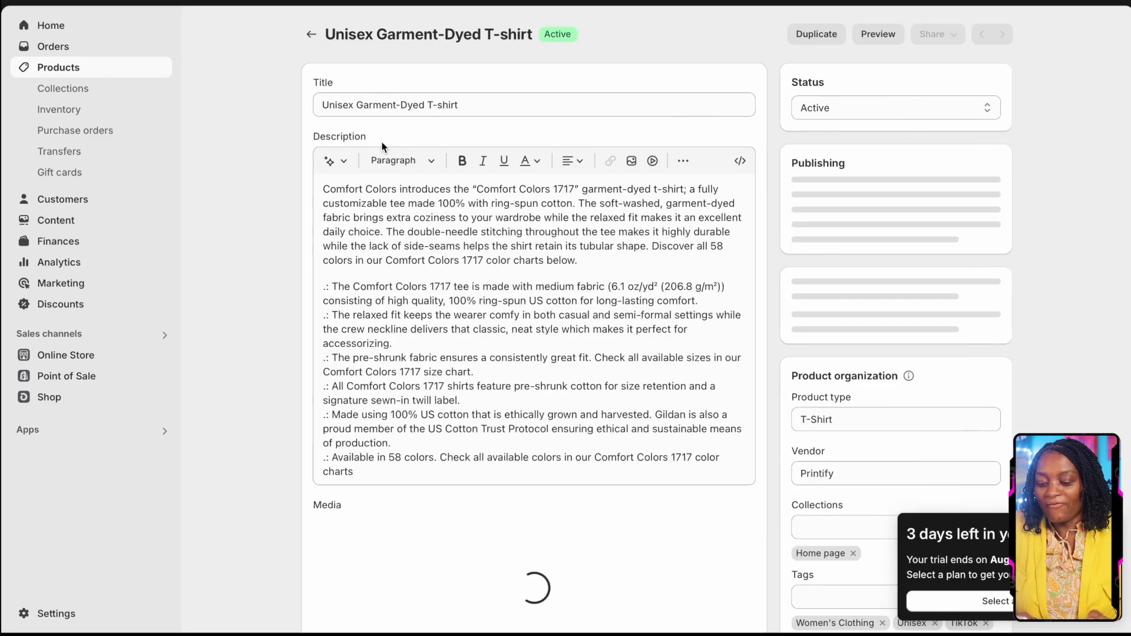
scroll(500, 292, down, 3)
scroll(501, 292, down, 3)
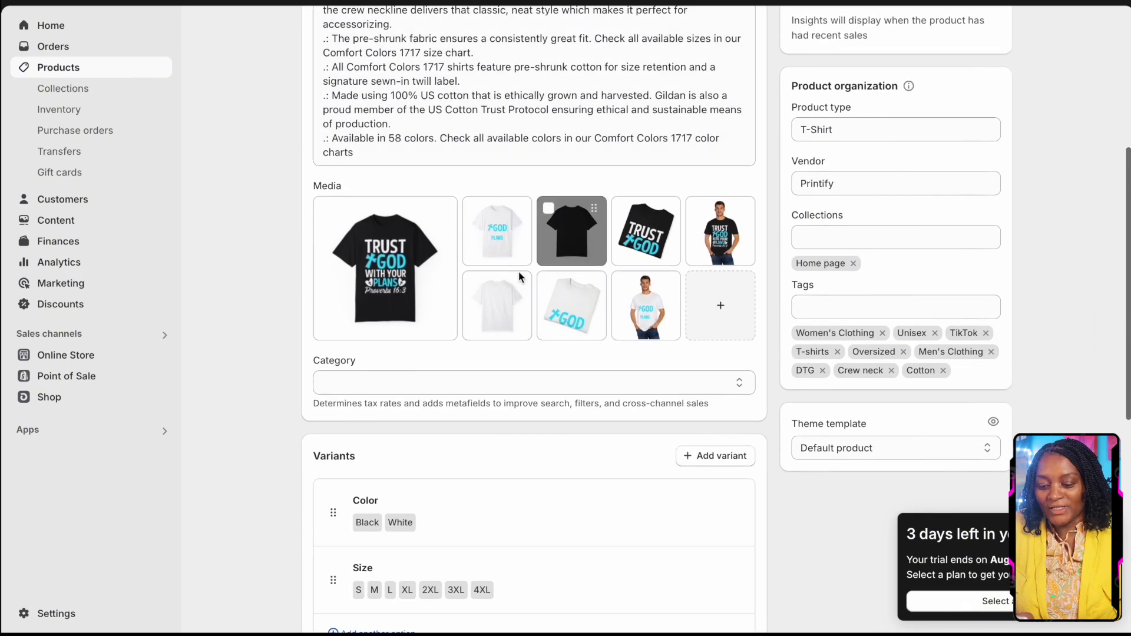
scroll(581, 295, up, 5)
scroll(584, 297, up, 2)
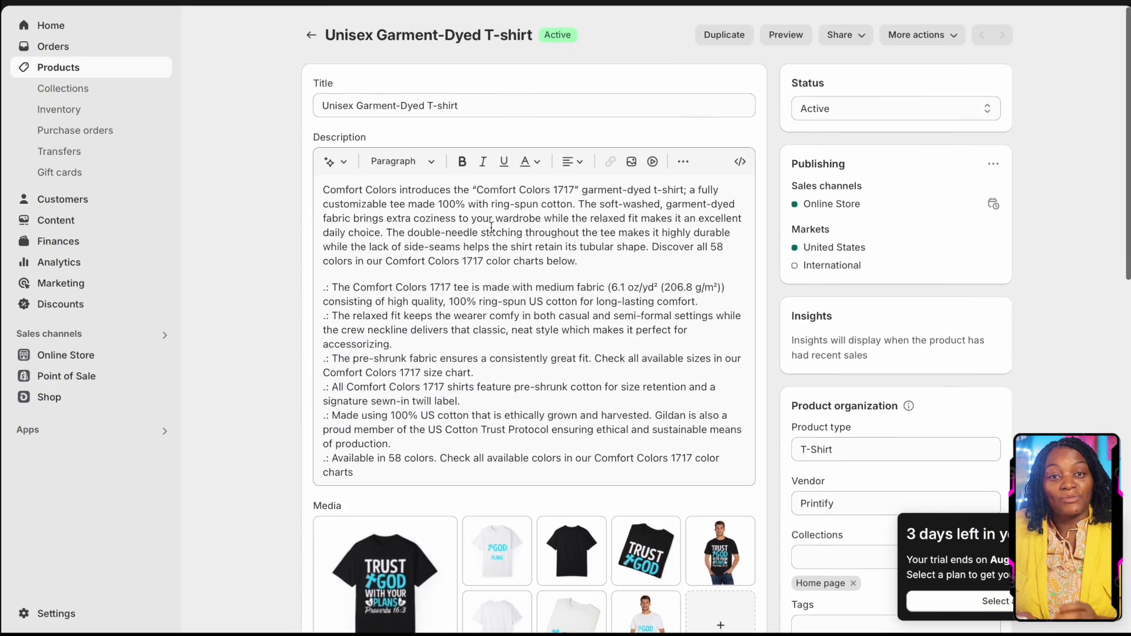
Inspect the product's title field and the description generator, and look over the media and variant options.
click(476, 107)
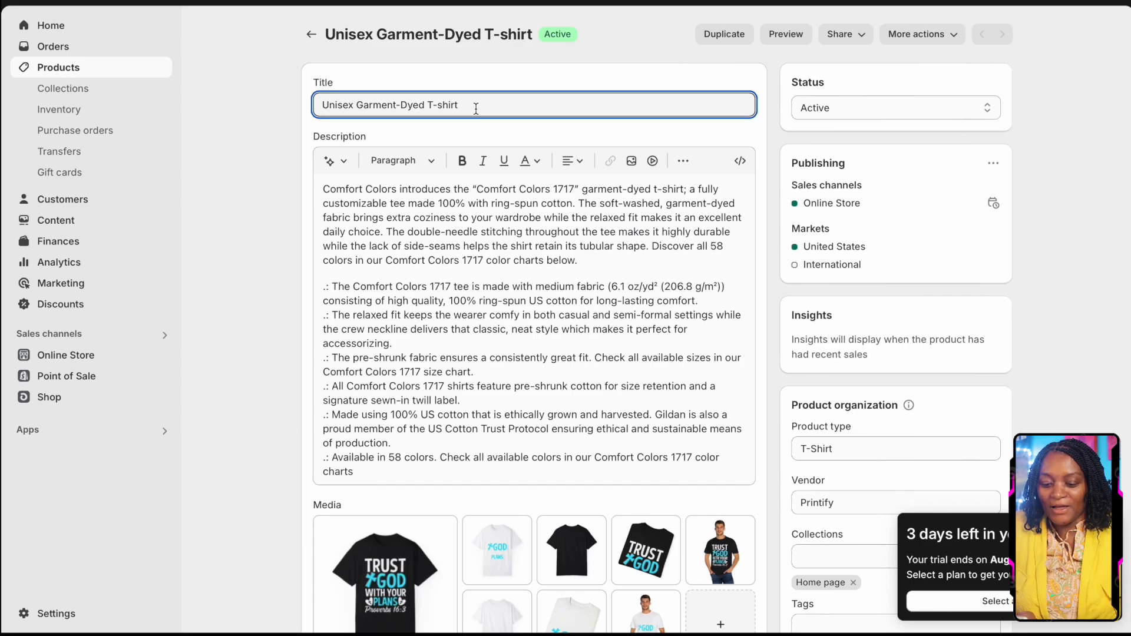
scroll(504, 256, down, 1)
scroll(498, 253, up, 1)
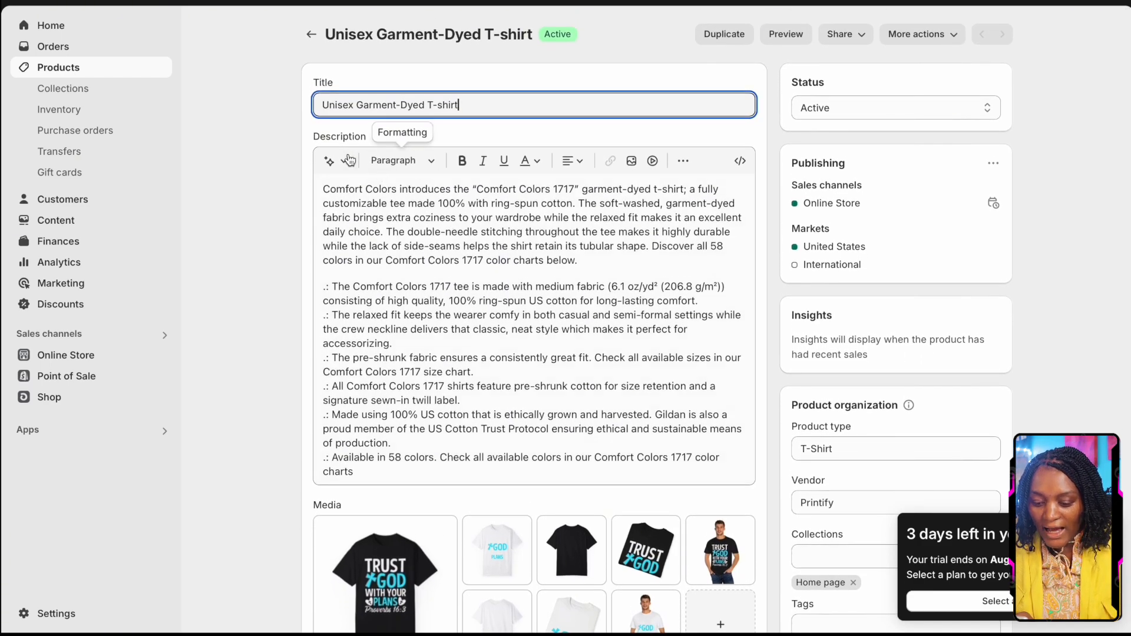
click(344, 162)
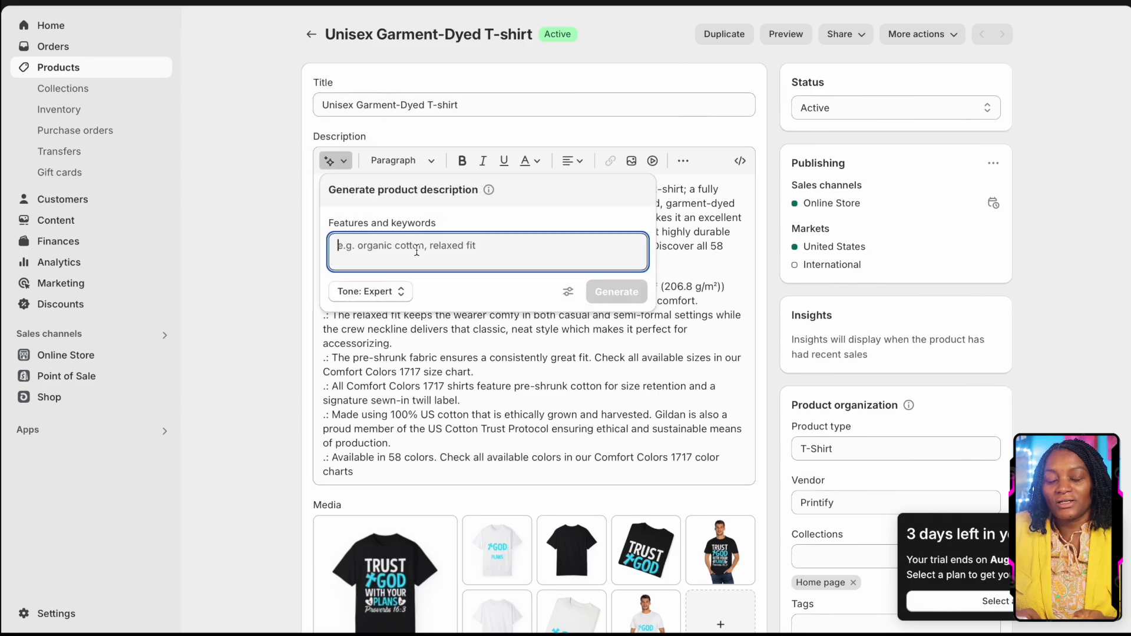
scroll(586, 299, down, 6)
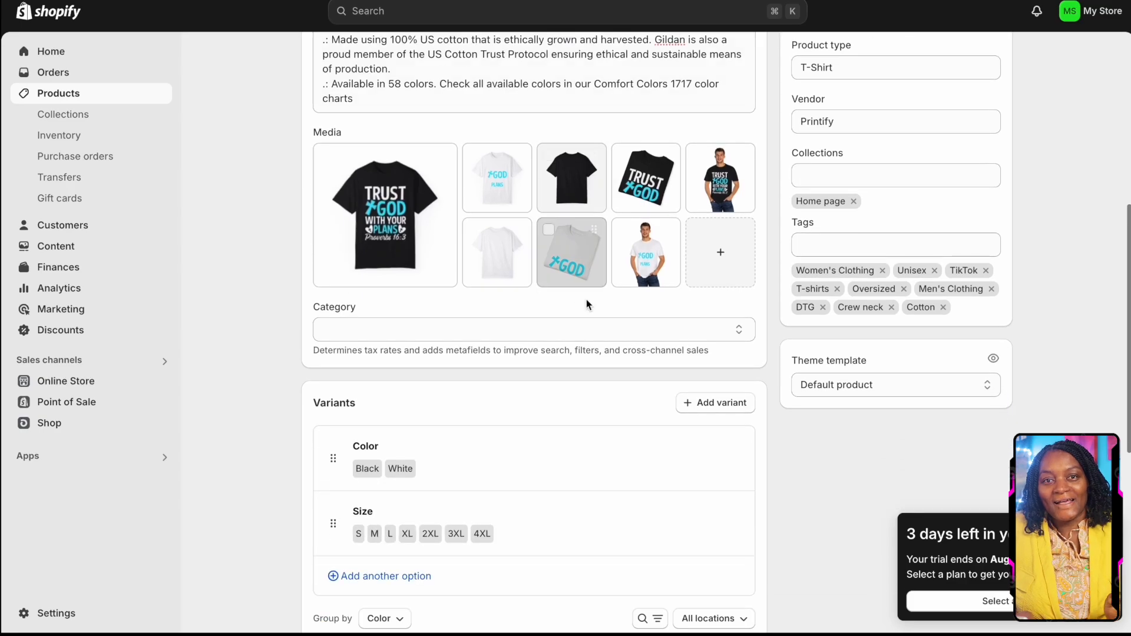
scroll(595, 321, up, 7)
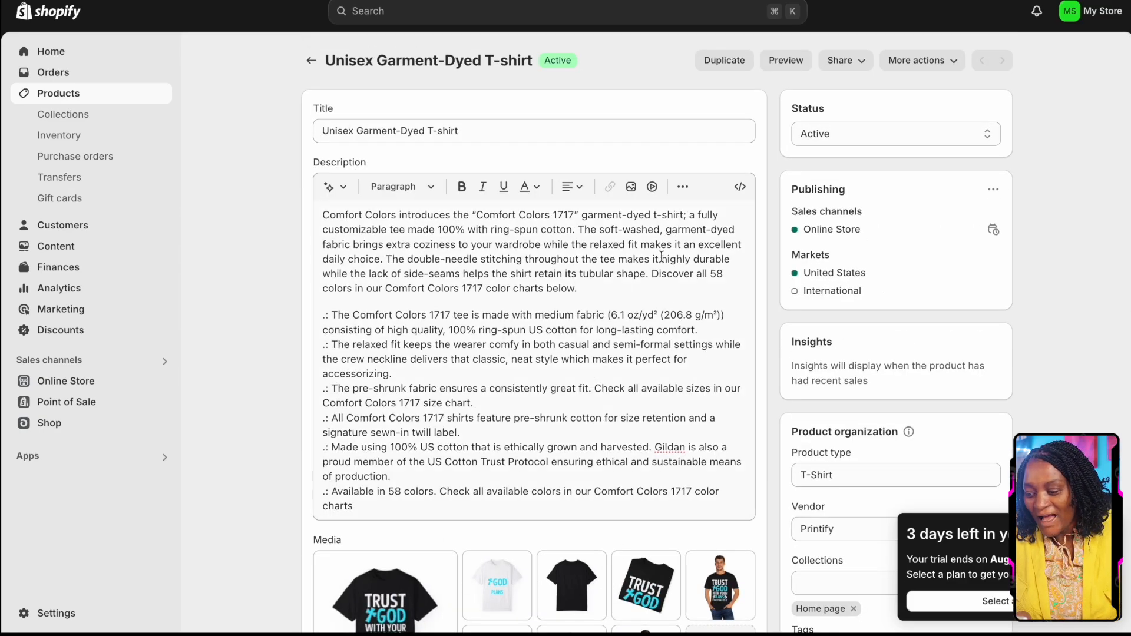
Preview the T-shirt's storefront page and examine its mockup images and description.
click(786, 61)
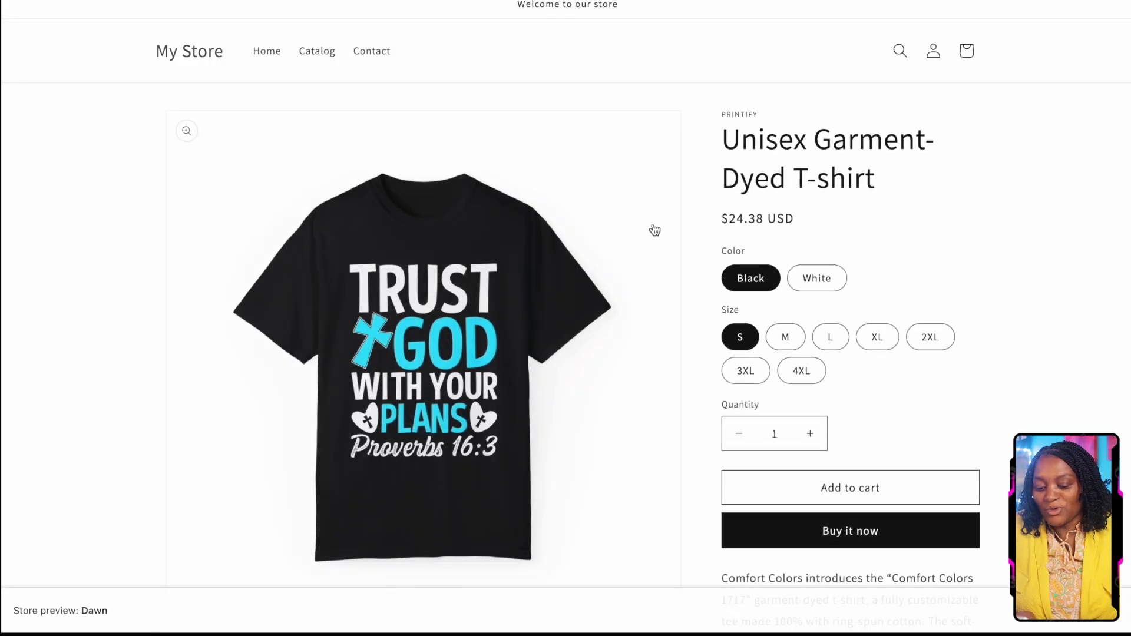
scroll(654, 229, down, 2)
scroll(768, 213, down, 12)
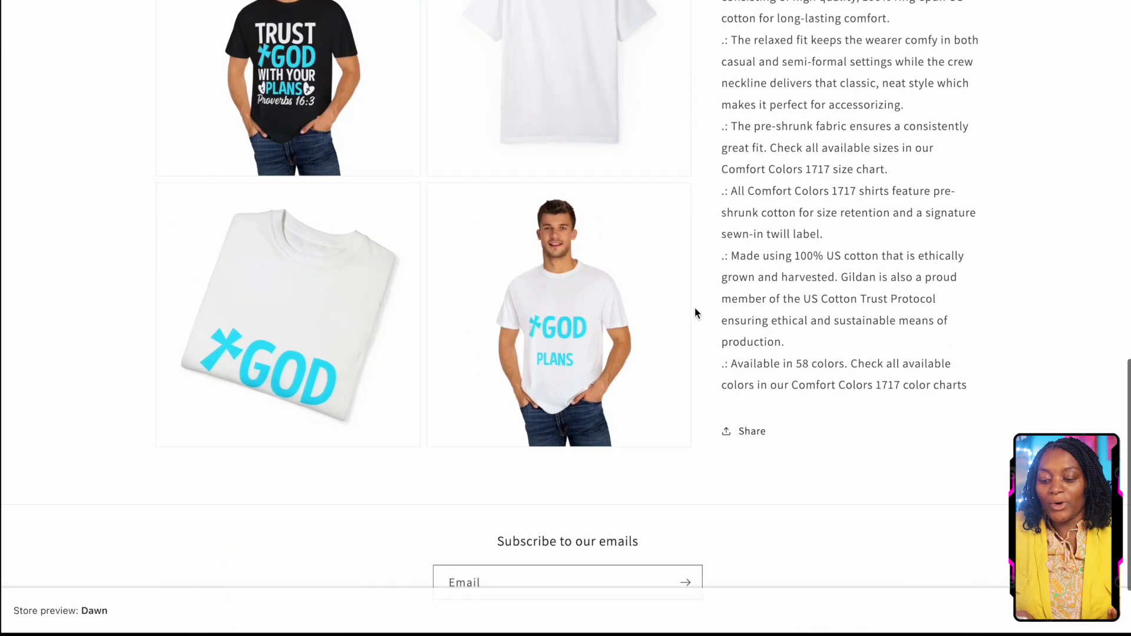
scroll(696, 309, up, 9)
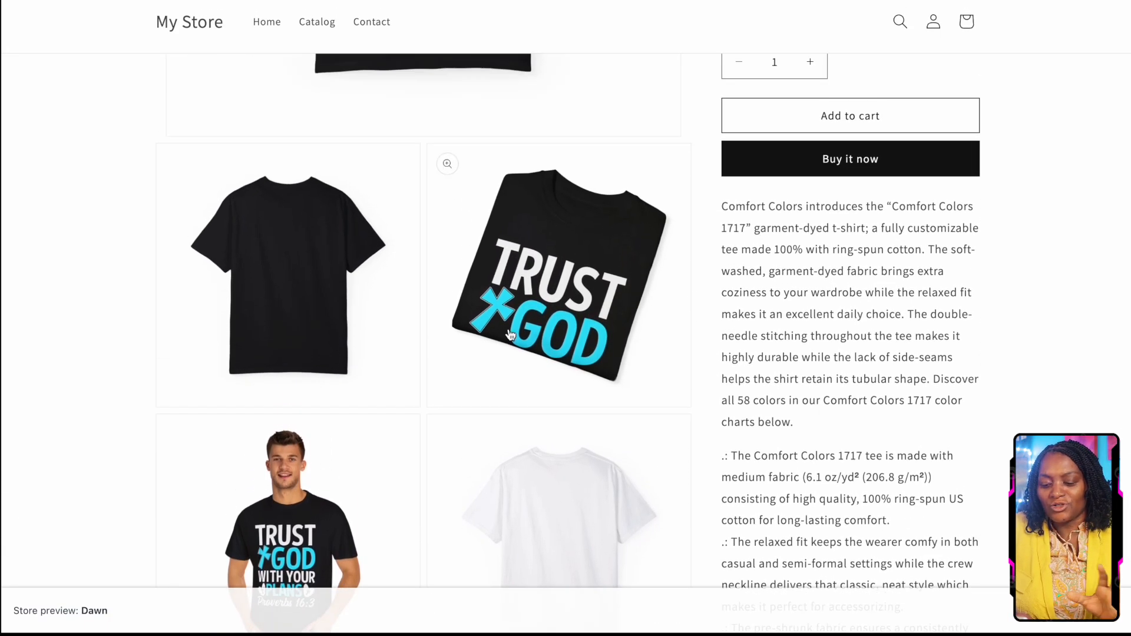
scroll(512, 336, up, 5)
scroll(474, 269, down, 5)
scroll(366, 359, down, 3)
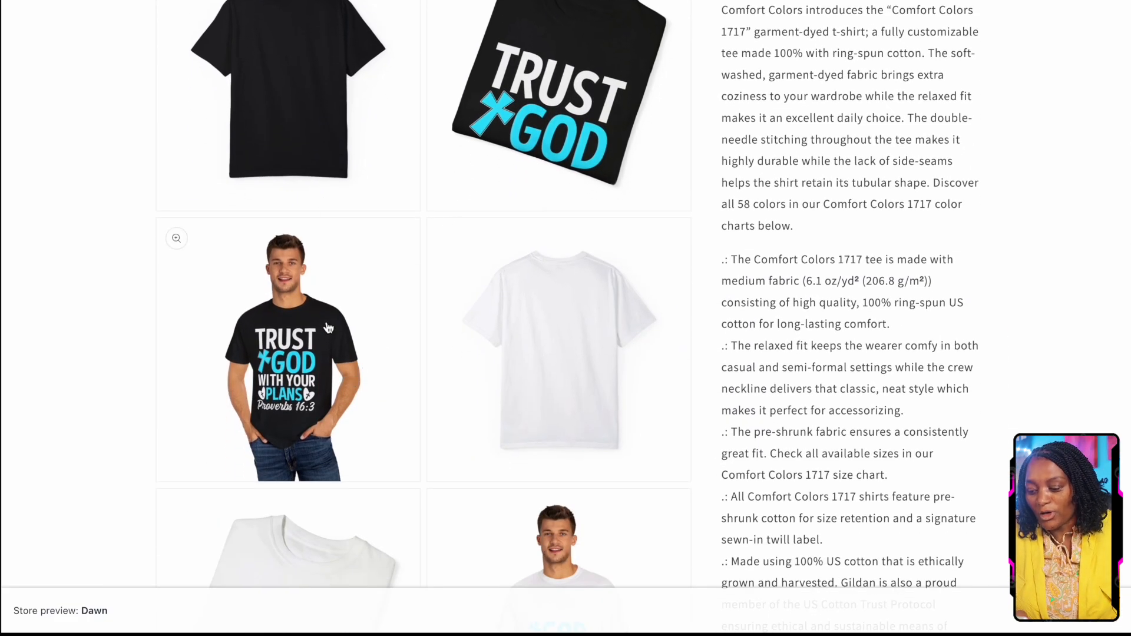
Set the T-shirt's quantity to 3 on the preview page and look over the color, size and purchase options.
scroll(328, 328, up, 10)
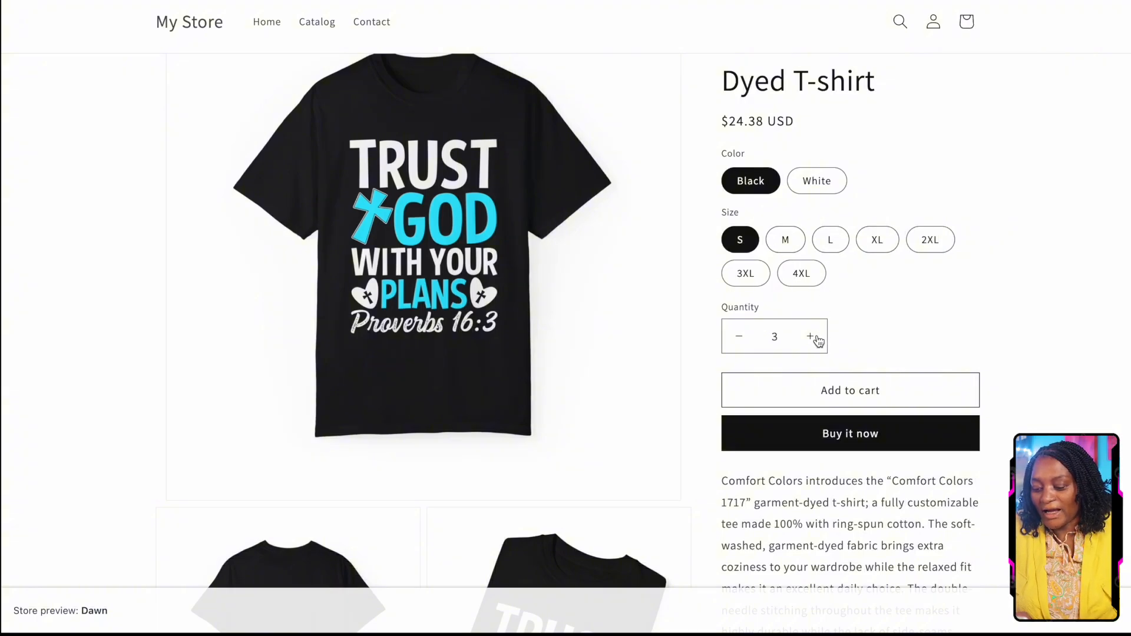
scroll(819, 341, down, 2)
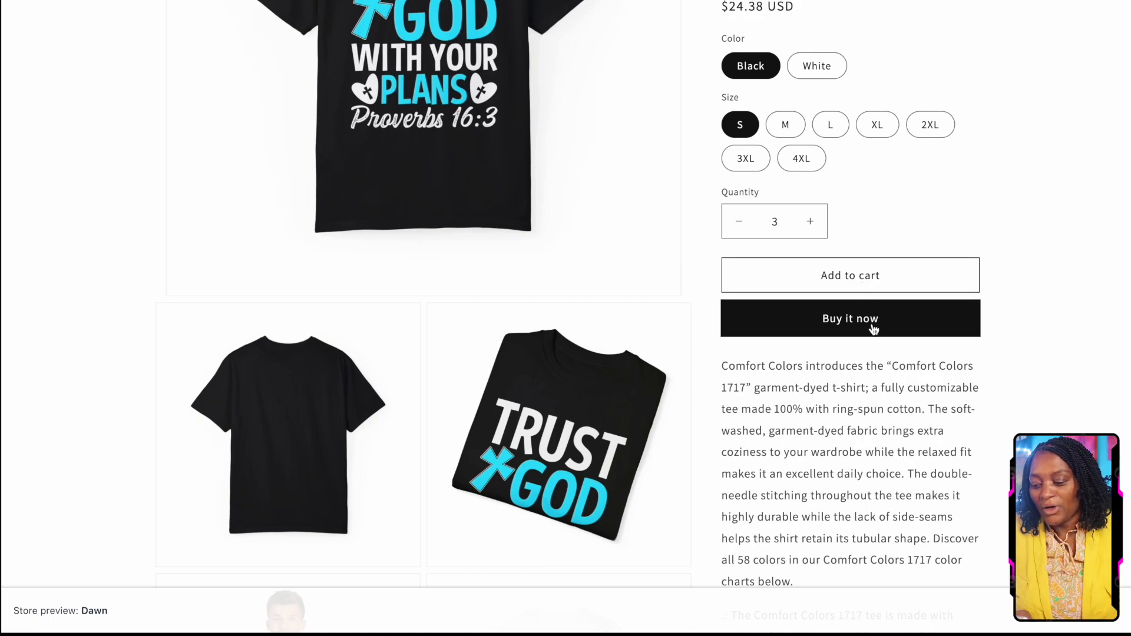
scroll(807, 179, up, 4)
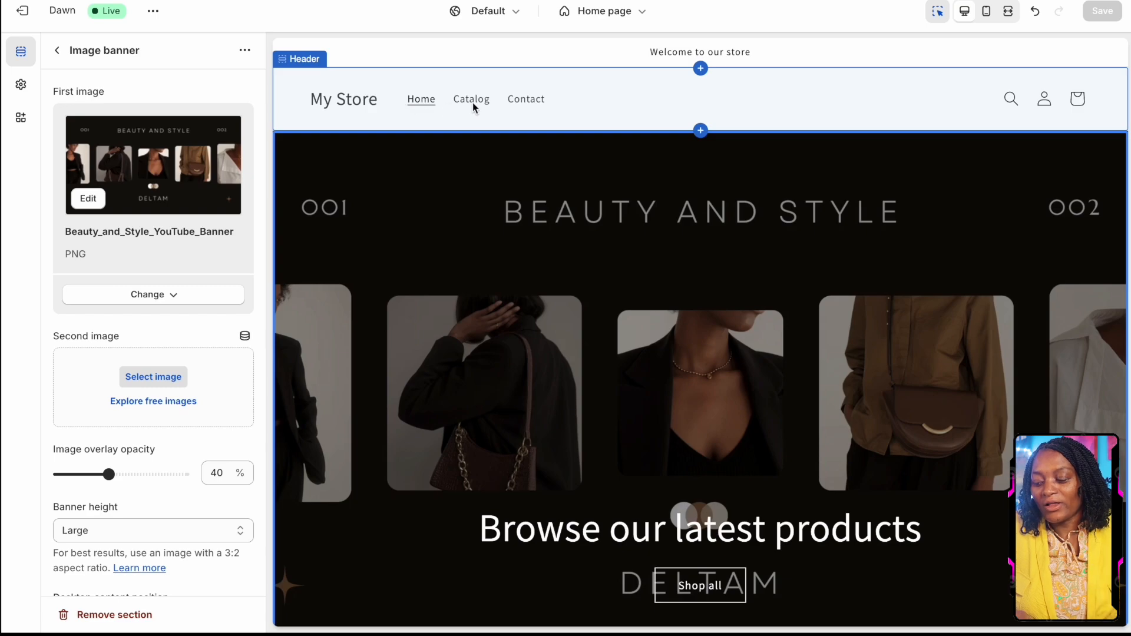
Select the Contact link in the store header of the Dawn theme editor.
click(543, 104)
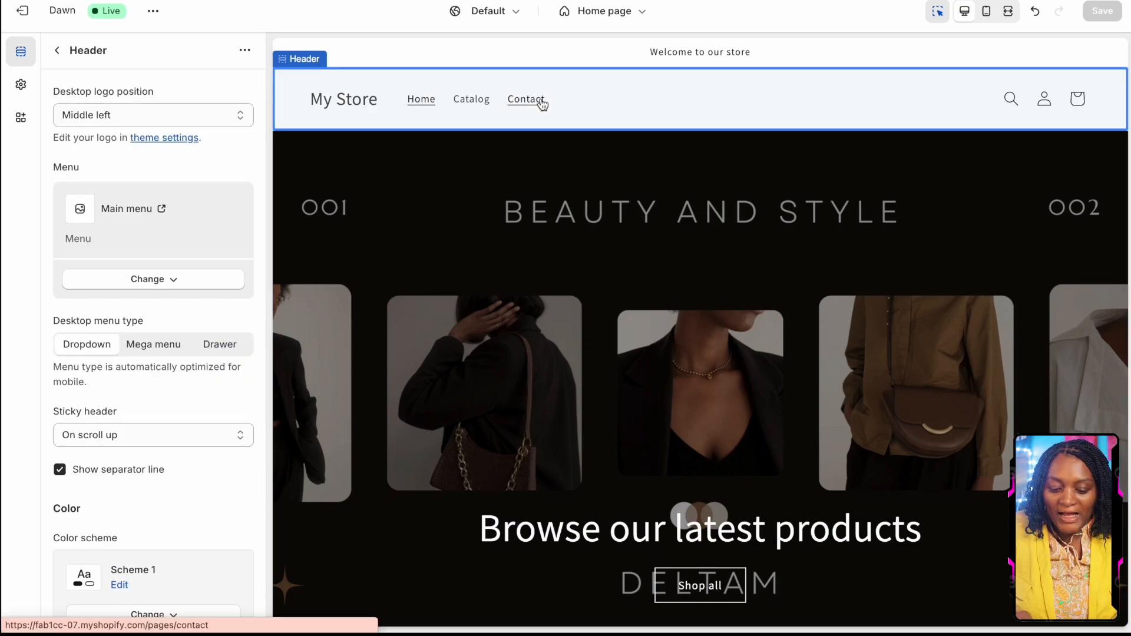